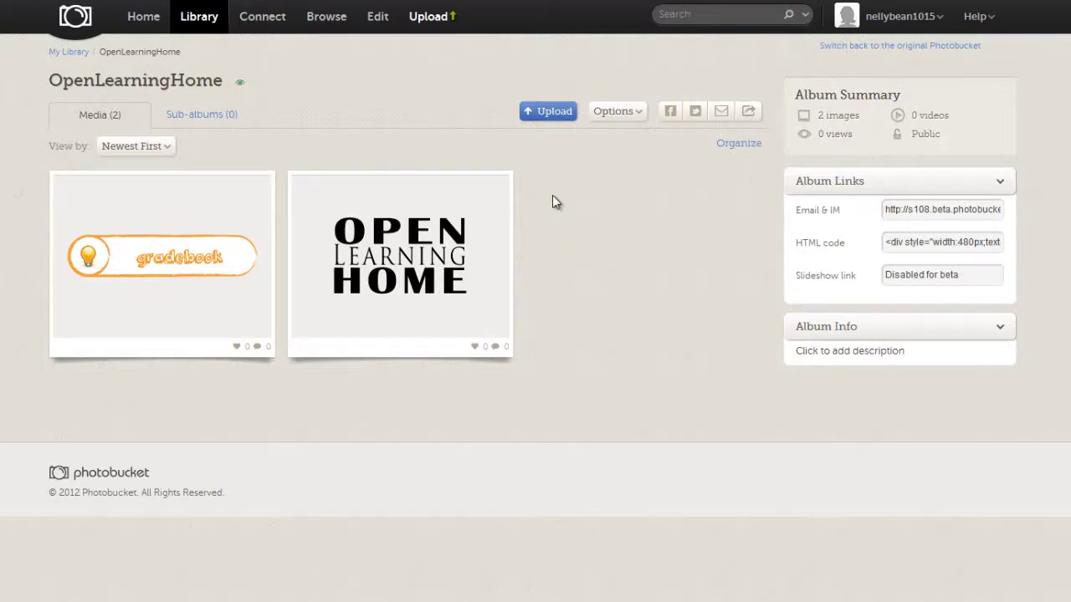
- Queue the five title GIFs (activity, basics, game, multimedia, resources) for upload to OpenLearningHome
left_click(548, 119)
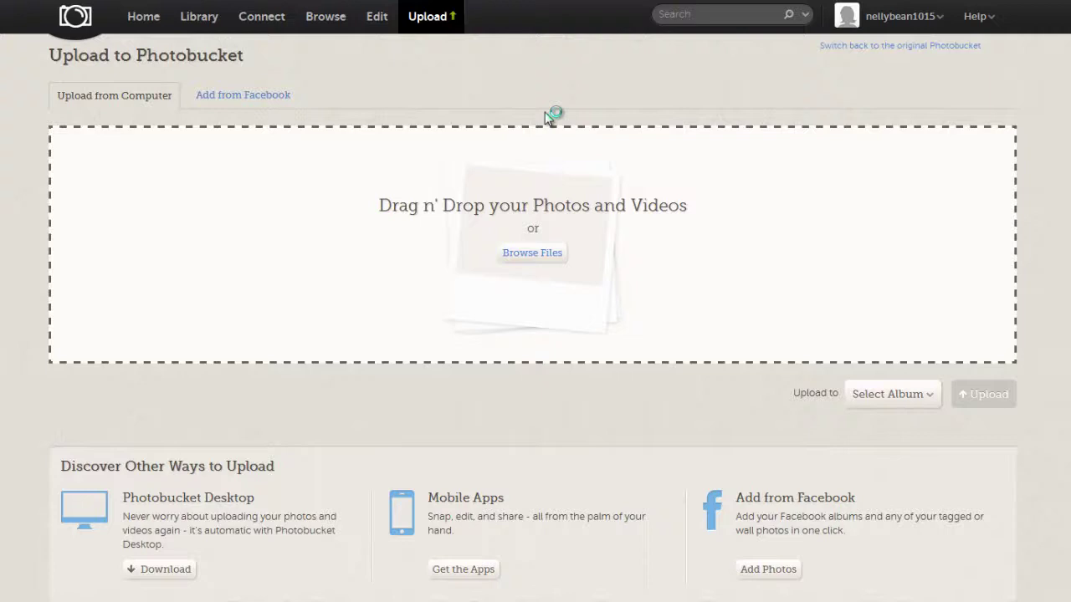
left_click(540, 255)
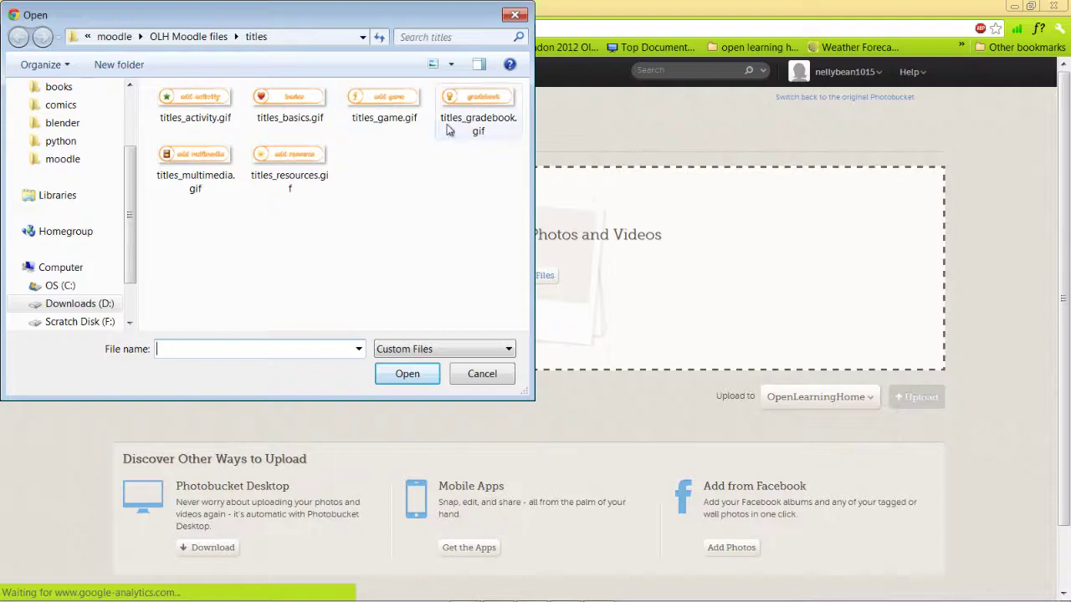
left_click(287, 111)
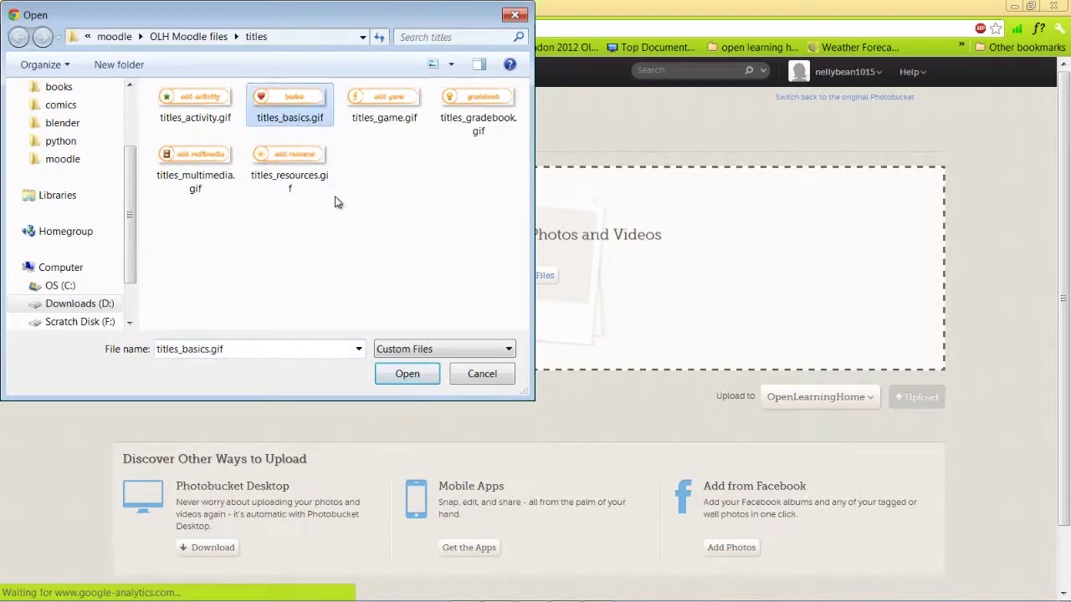
left_click(387, 124, "shift")
left_click(460, 115, "ctrl")
left_click(318, 163, "ctrl")
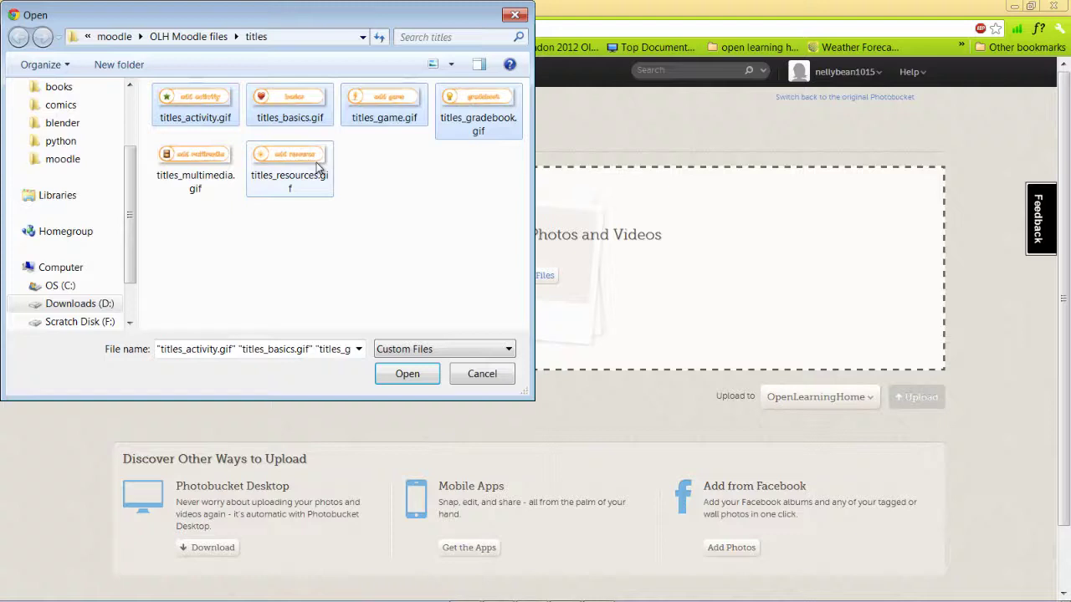
left_click(230, 161, "shift")
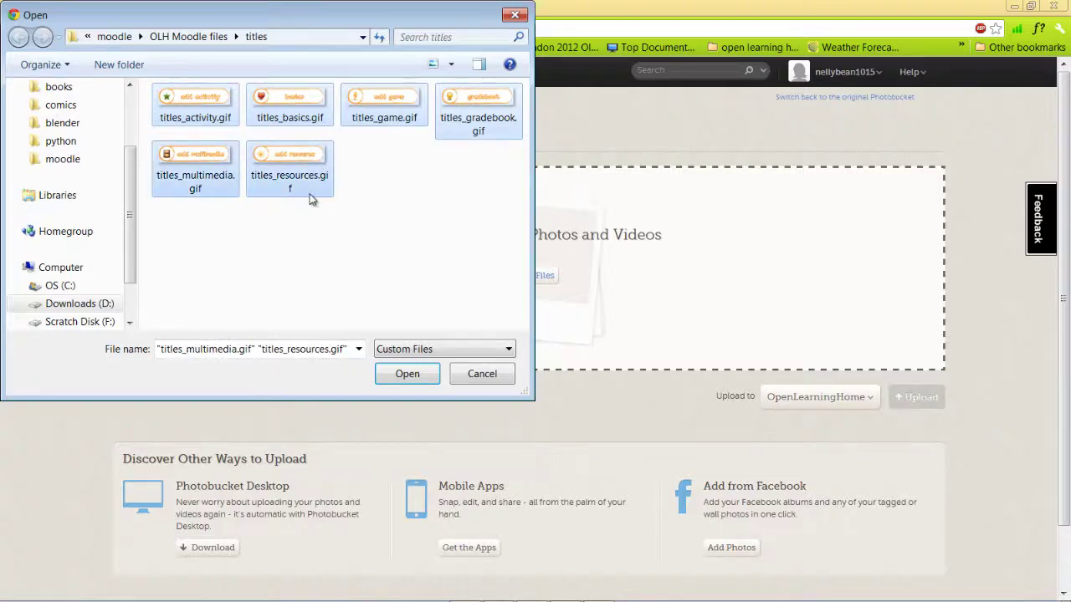
mouse_move(289, 169)
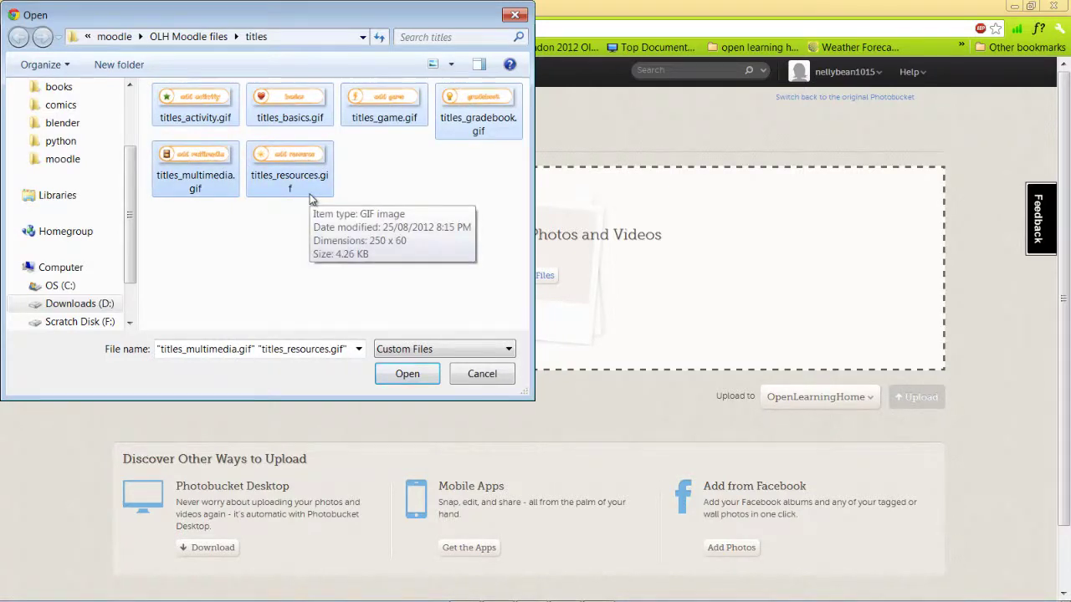
key("ctrl+a")
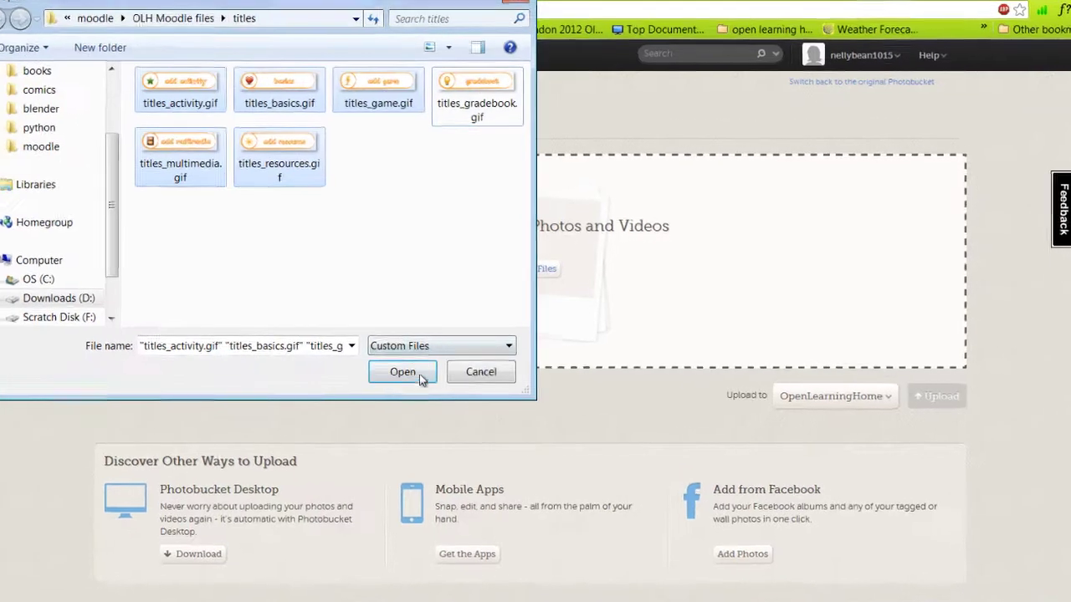
left_click(394, 369)
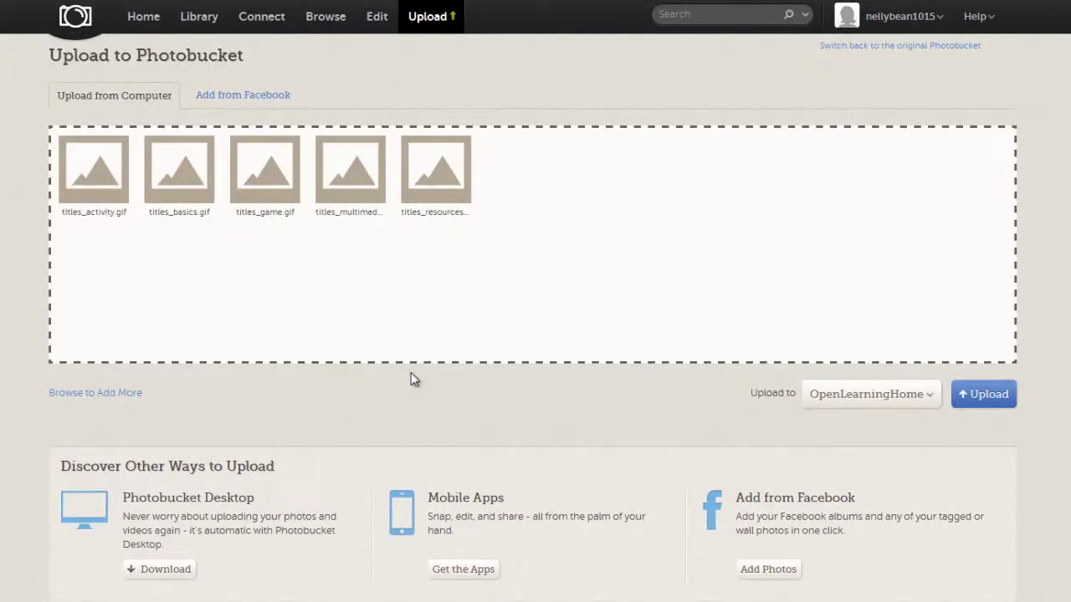
- Upload the queued title buttons to OpenLearningHome and copy the basics button's HTML embed code
left_click(1007, 405)
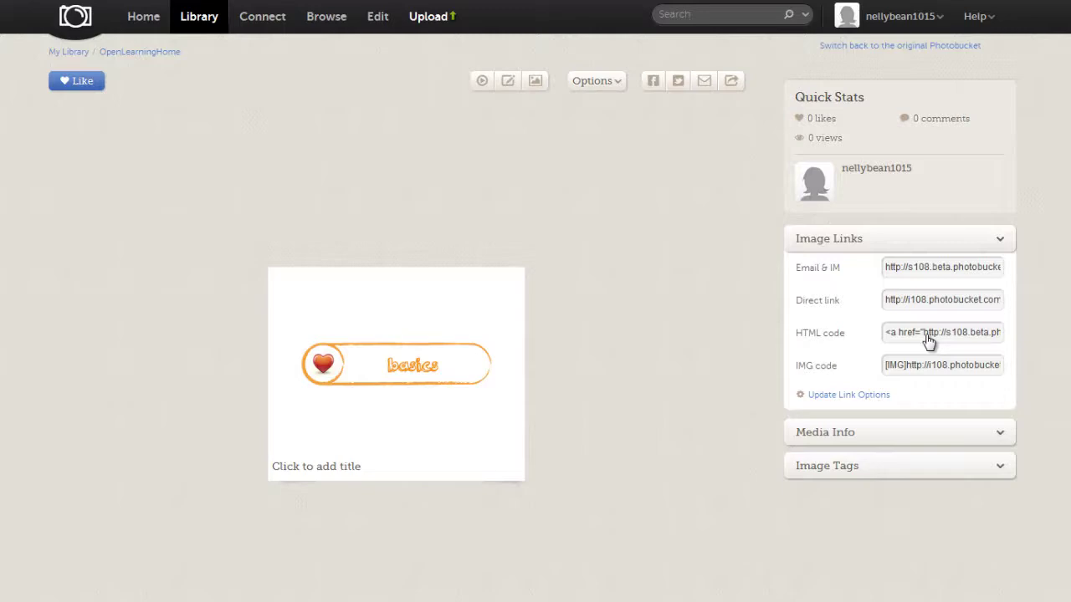
left_click(929, 339)
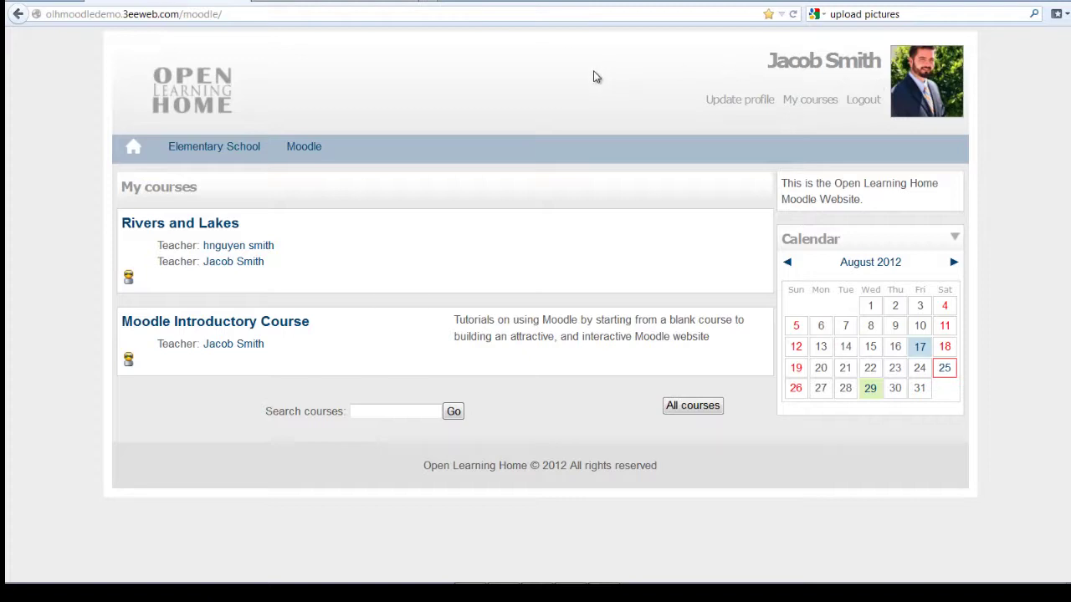
- Open the Moodle Introductory Course (Moodle101) and scroll down to its topic sections
left_click(271, 331)
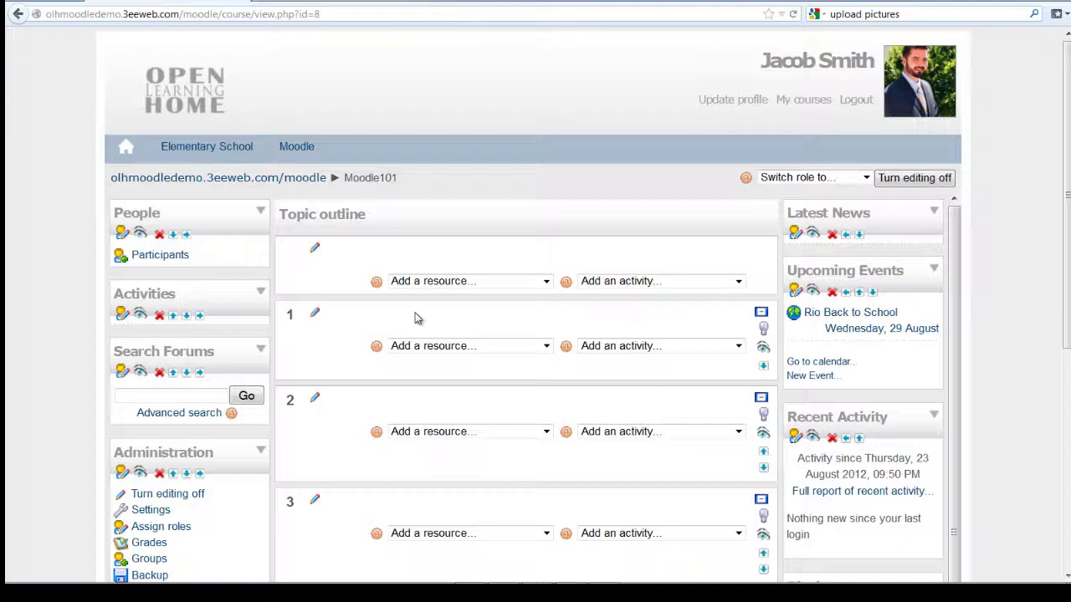
scroll(417, 318, "down", 1)
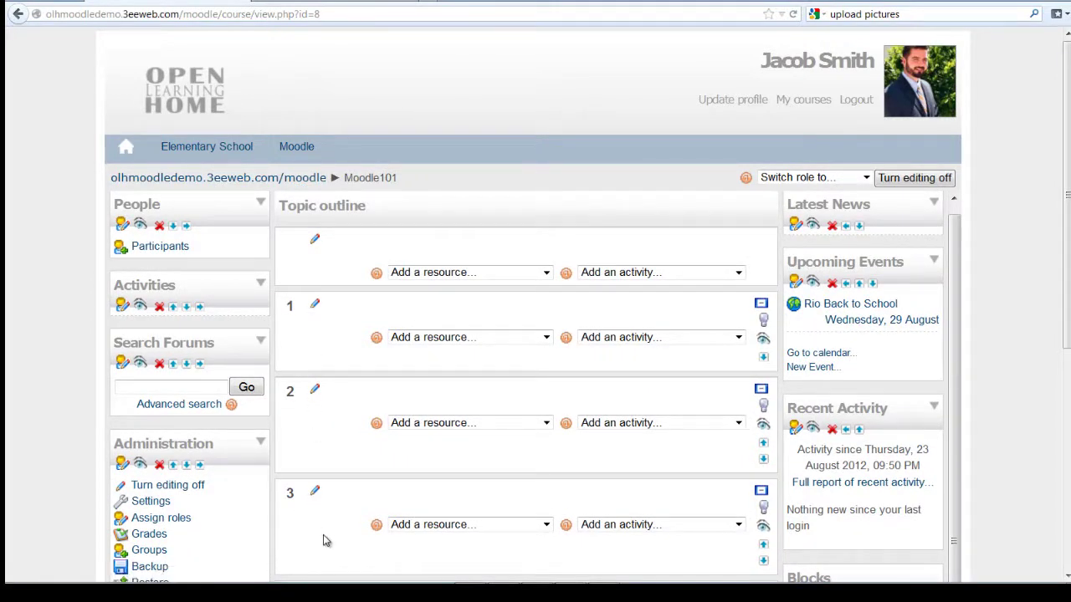
- Insert a label in topic 1 containing the pasted Photobucket HTML for the basics button
left_click(453, 340)
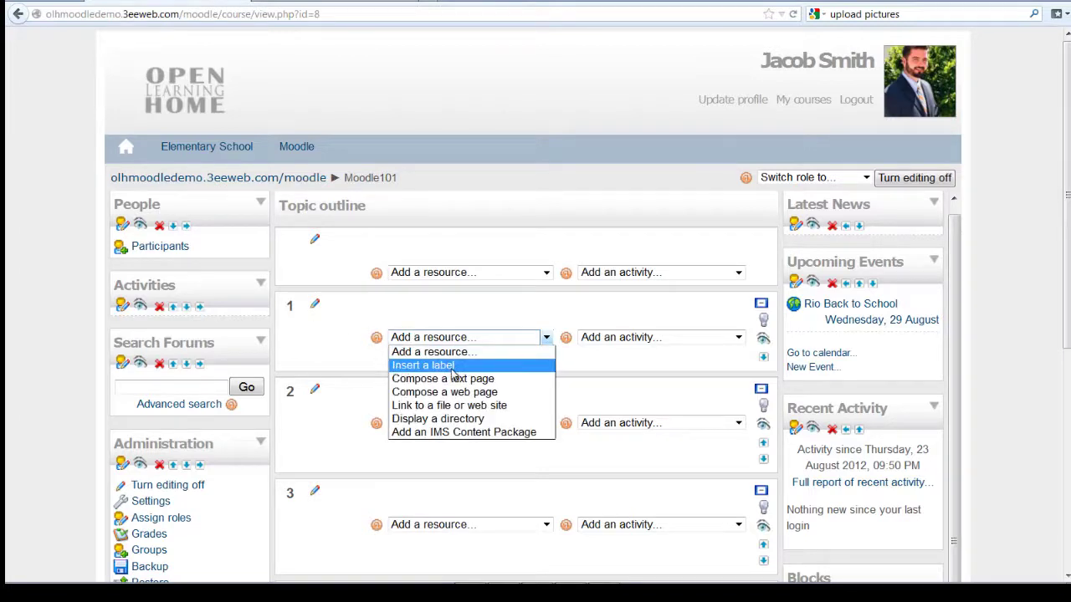
left_click(452, 371)
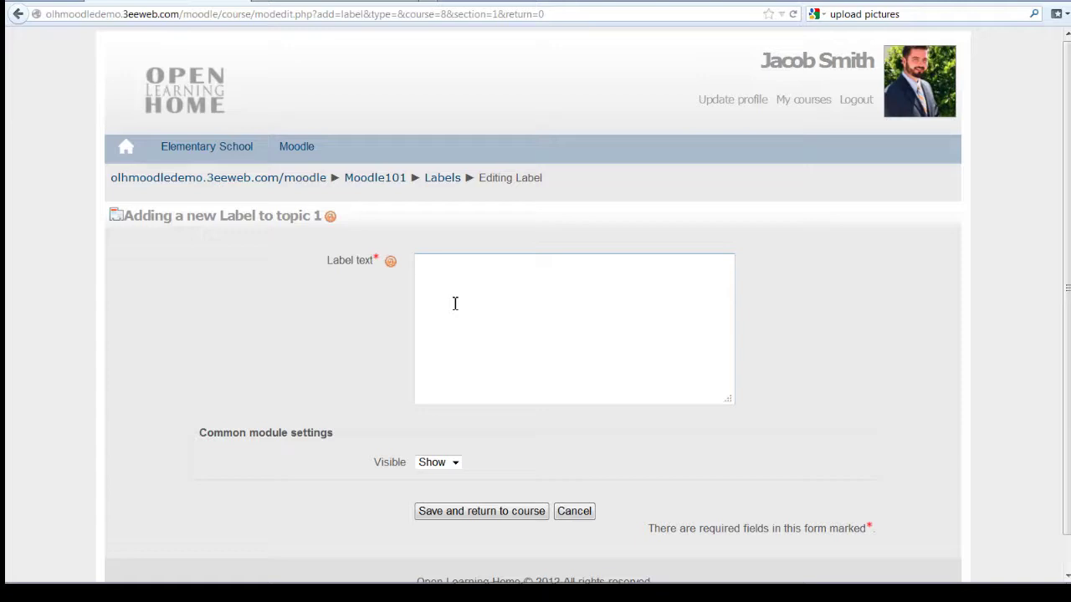
type("<a href=\"http://s108.beta.photobucket.com/user/nellybean1015/library/OpenLearningHome\" target=\"_blank\"><img src=\"http://i108.photobucket.com/albums/n28/nellybean1015/OpenLearningHome/titles_basics.gif\" border=\"0\" alt=\"Photobucket\"/></a>")
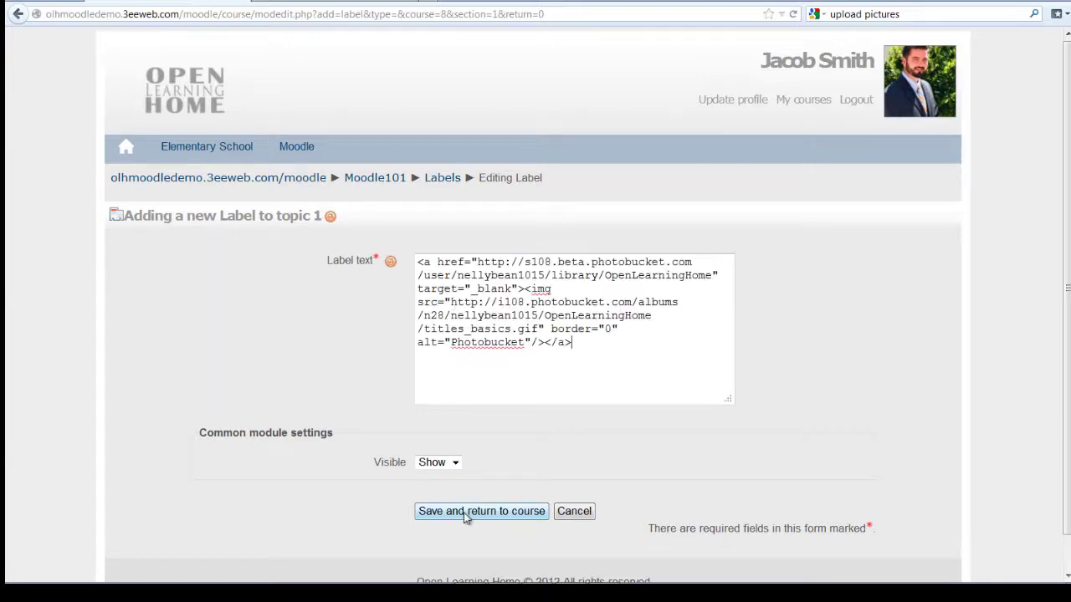
left_click(466, 514)
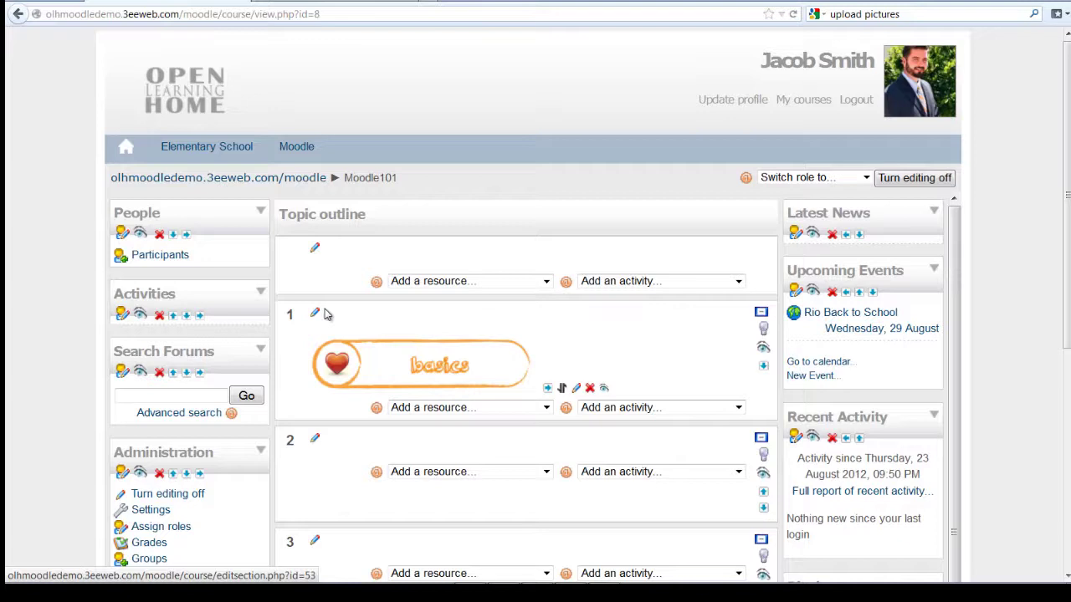
- Delete the basics label from topic 1 and confirm the removal
left_click(590, 389)
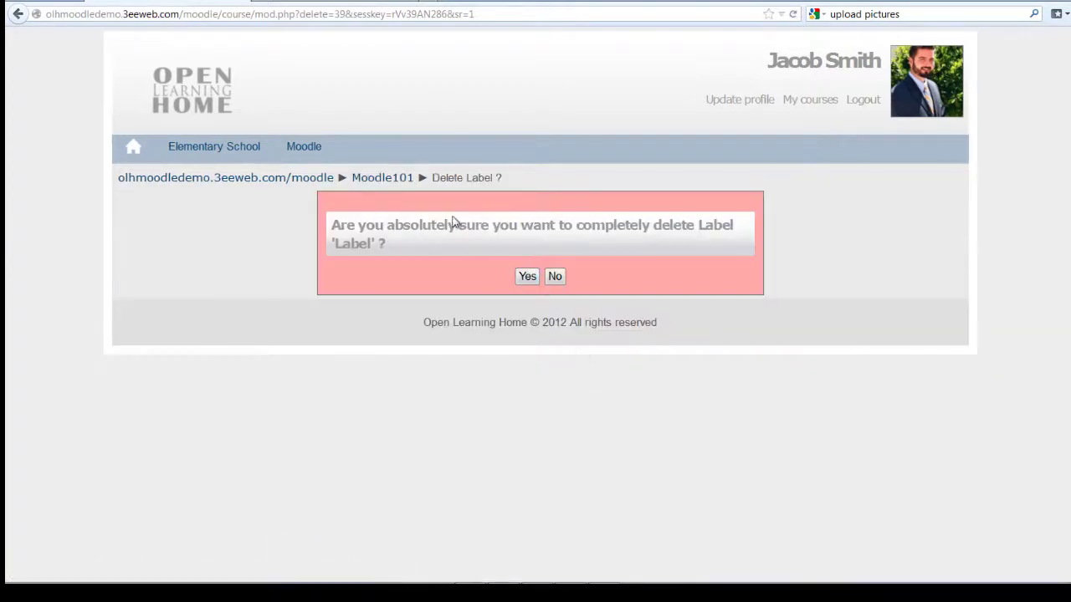
left_click(528, 276)
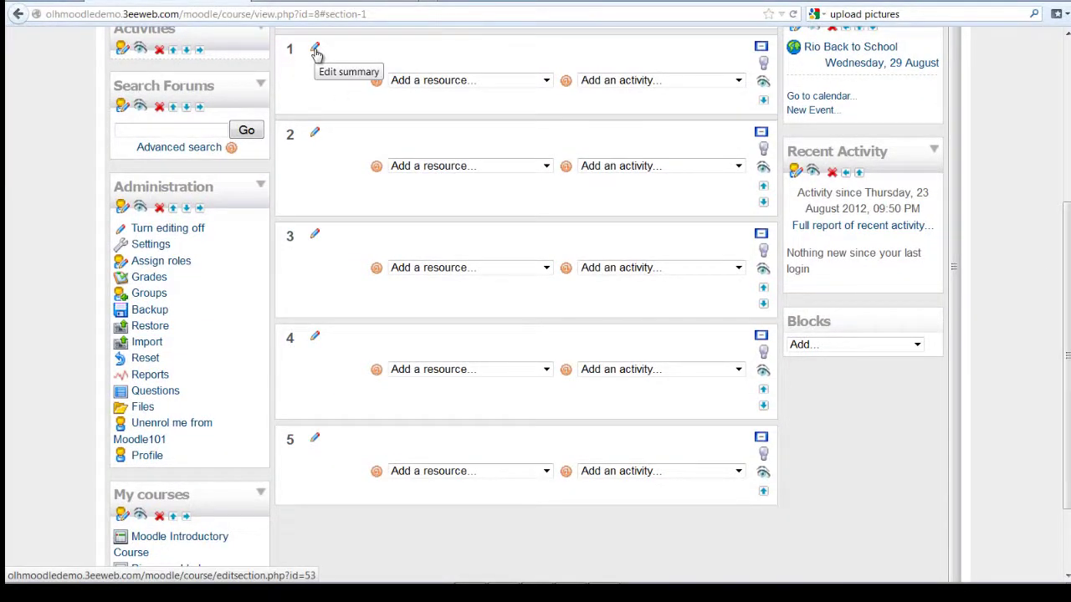
- Set topic 1's summary to the pasted Photobucket HTML for the orange basics button
left_click(315, 51)
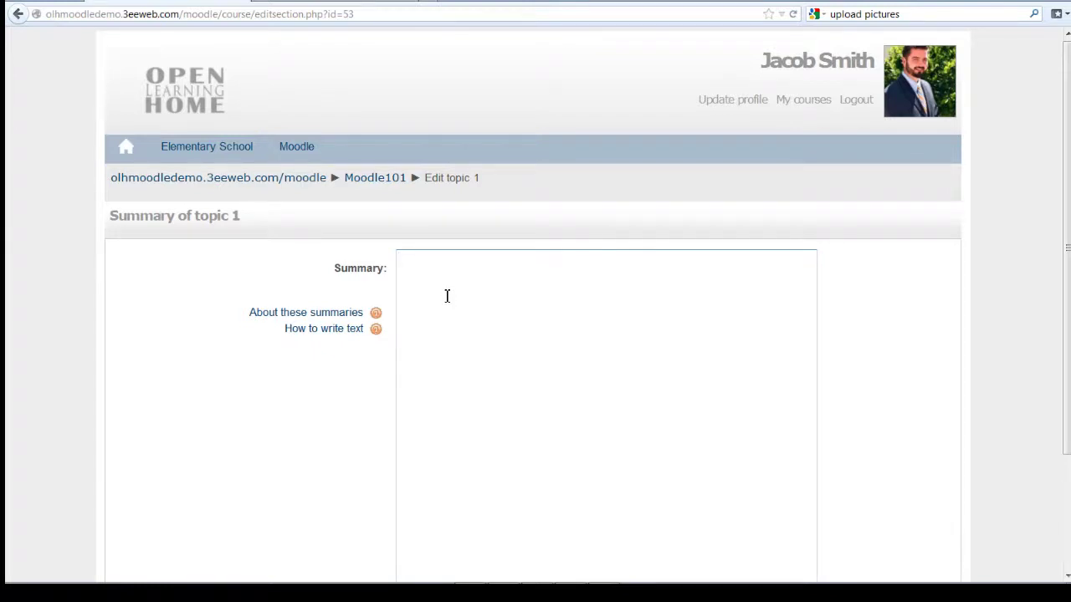
type("<a href=\"http://s108.beta.photobucket.com/user/nellybean1015/library/OpenLearningHome\" target=\"_blank\"><img src=\"http://i108.photobucket.com/albums/n28/nellybean1015/OpenLearningHome/titles_basics.gif\" border=\"0\" alt=\"Photobucket\"/></a>")
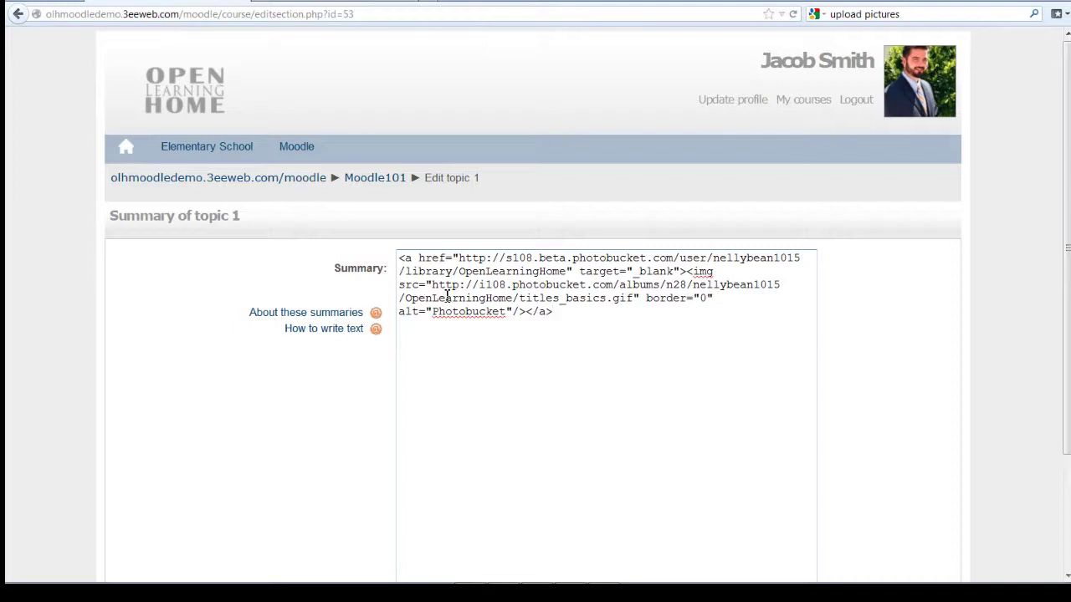
scroll(578, 454, "down", 3)
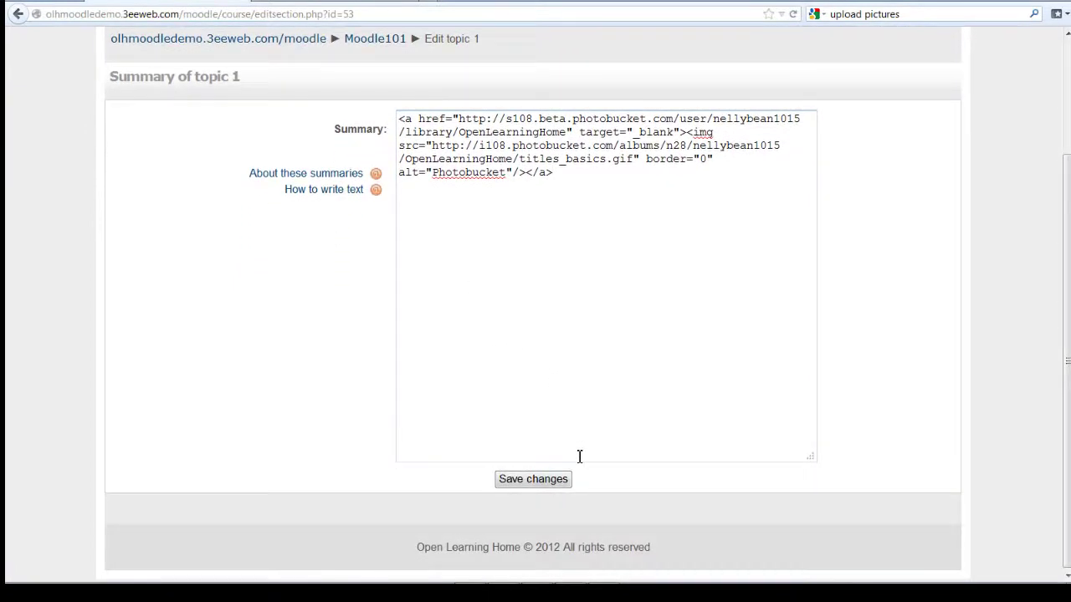
left_click(511, 484)
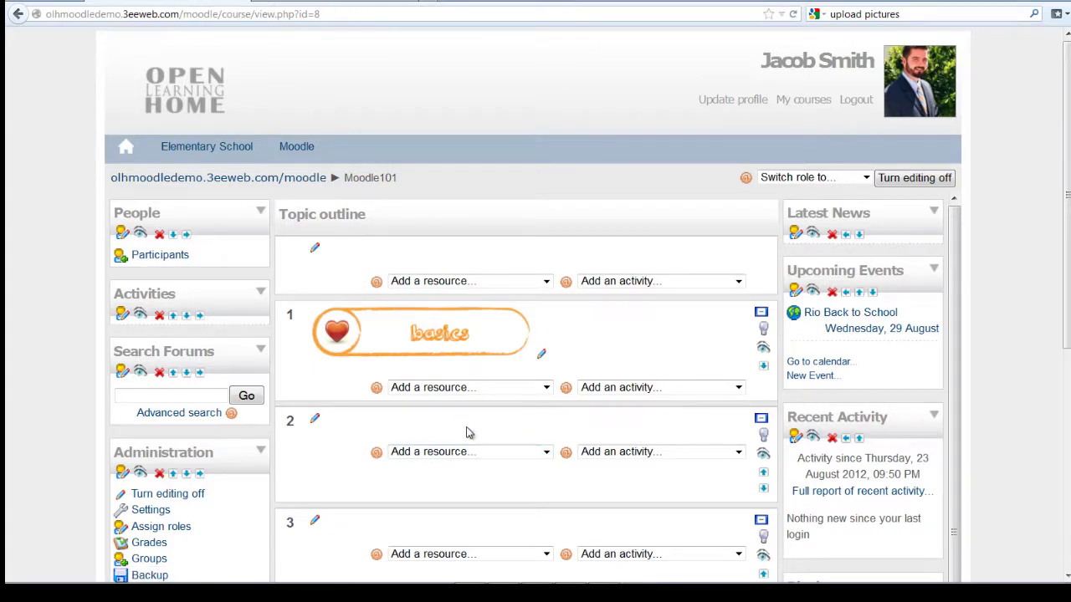
scroll(387, 522, "down", 1)
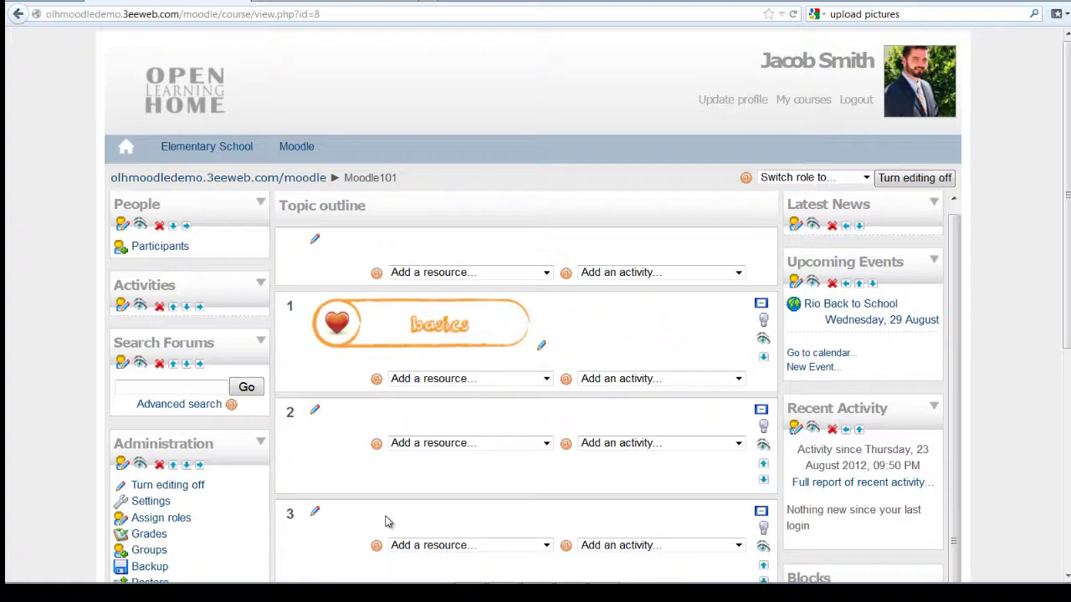
left_click_drag(1067, 168, 1067, 328)
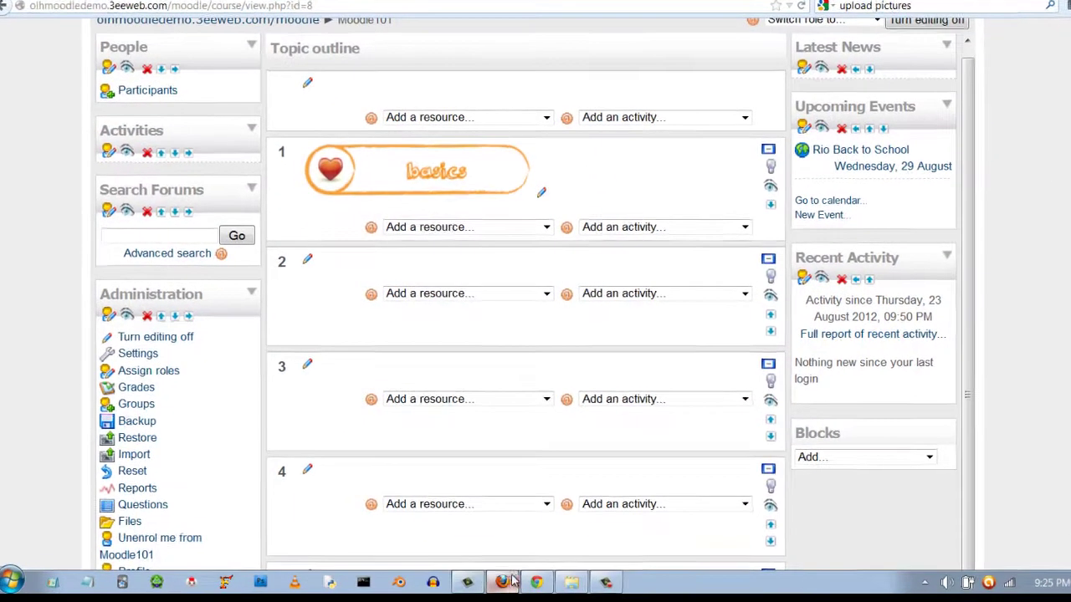
- Review the OLH Moodle mind map in MindMeister, then return to the Photobucket basics image page
left_click(502, 581)
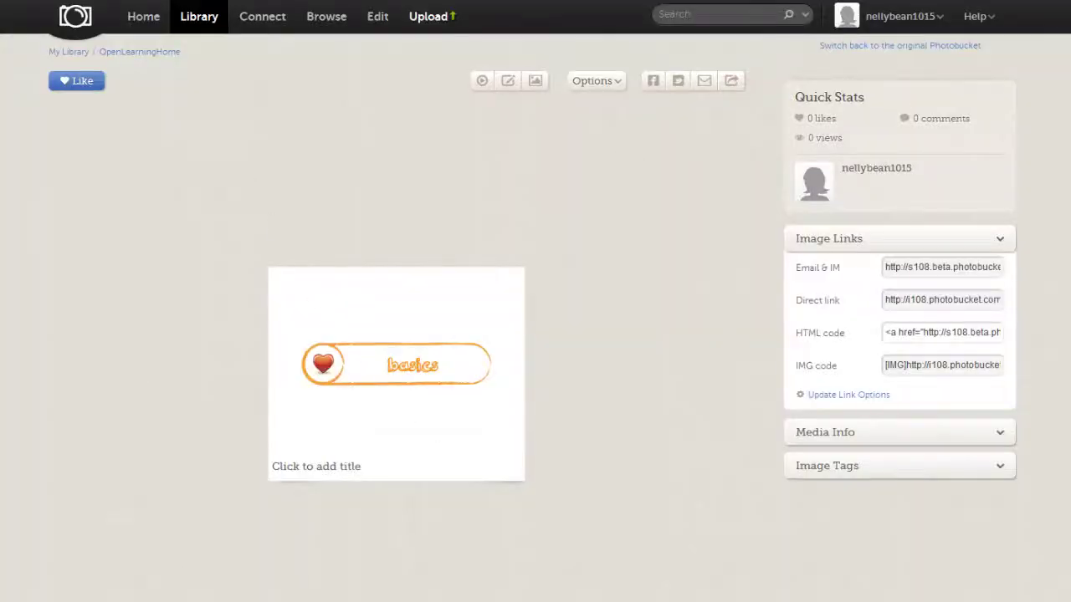
scroll(242, 189, "down", 2)
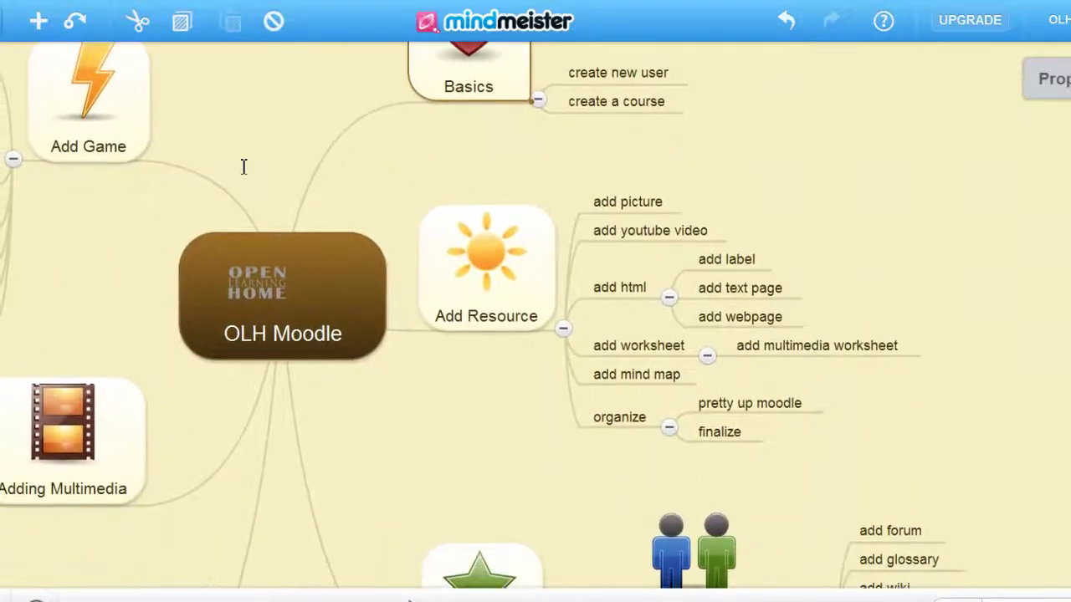
scroll(446, 486, "down", 3)
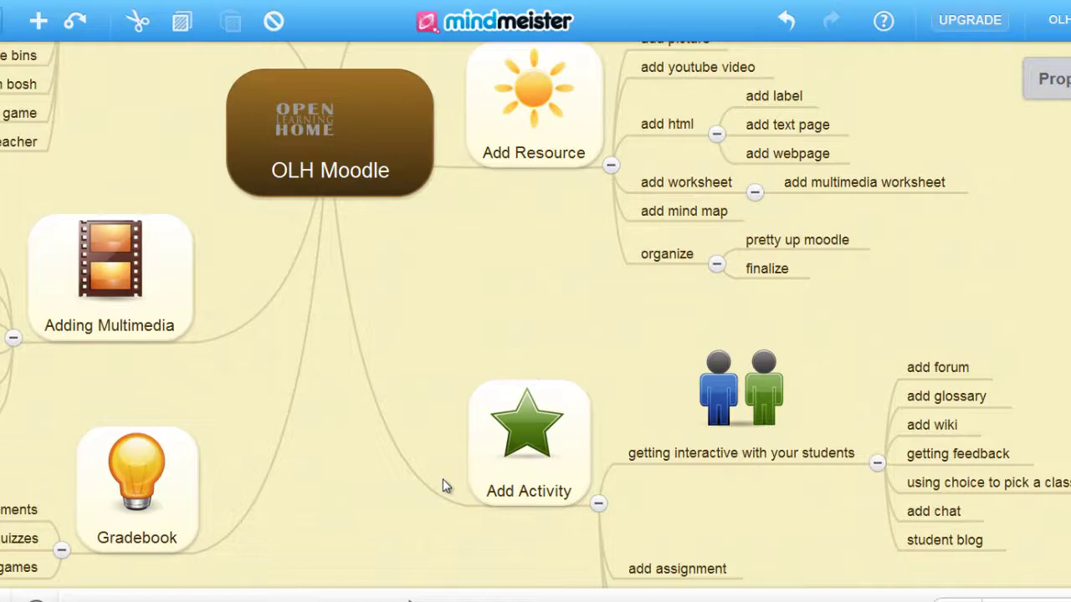
scroll(186, 231, "up", 4)
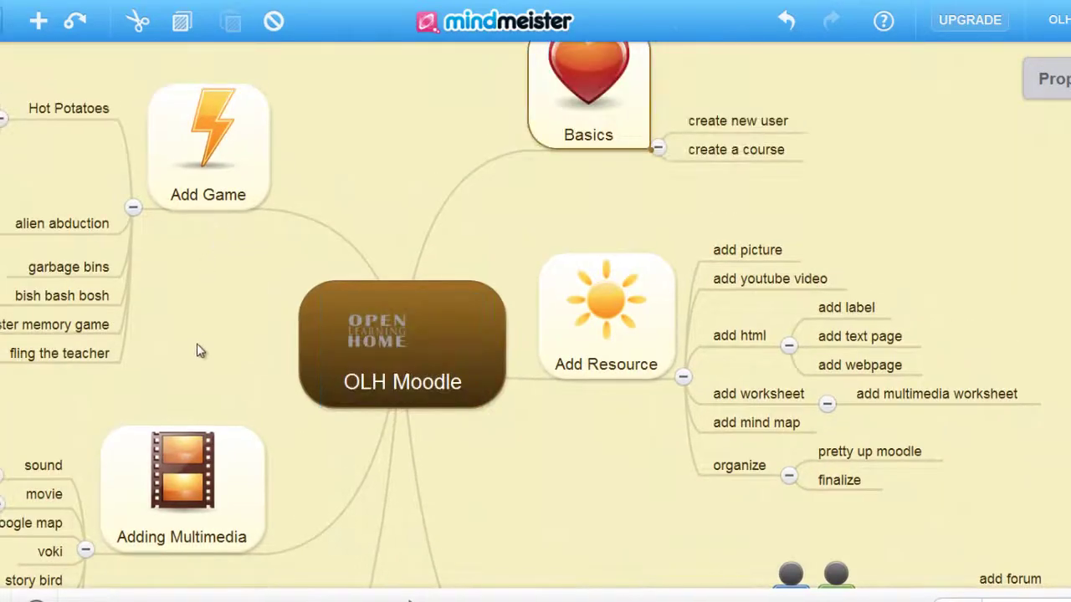
scroll(198, 364, "down", 3)
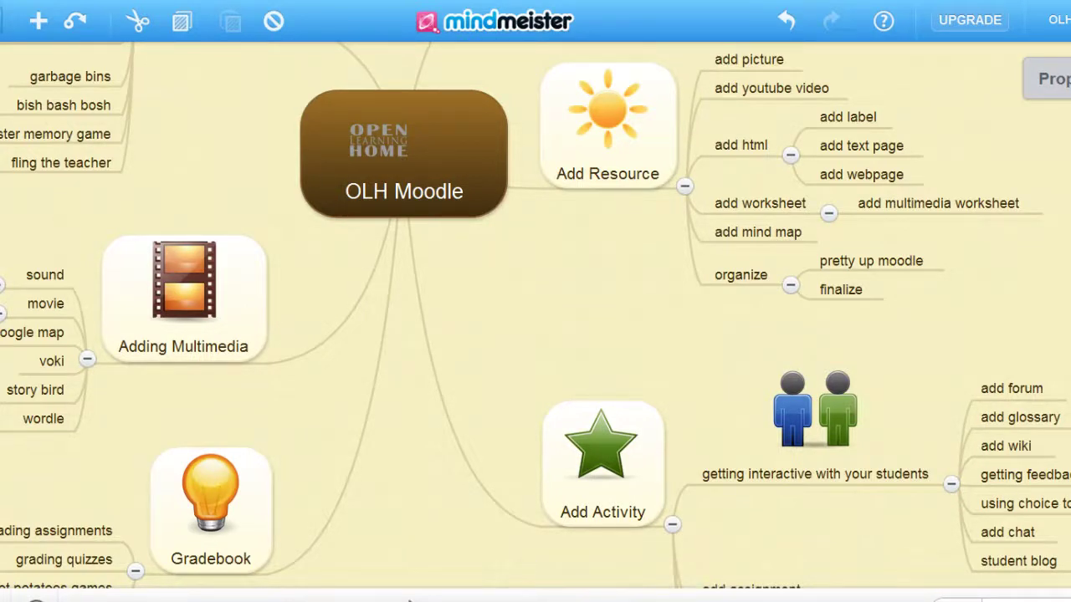
left_click(409, 599)
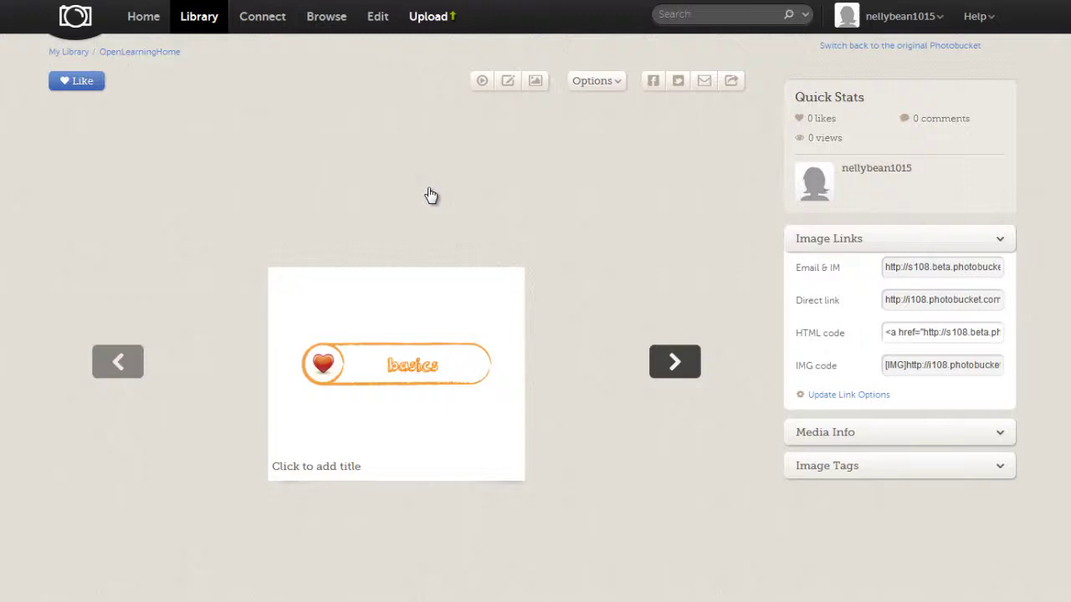
- Page back through the uploaded title thumbnails to the add resource button image
scroll(596, 476, "down", 1)
scroll(595, 475, "down", 3)
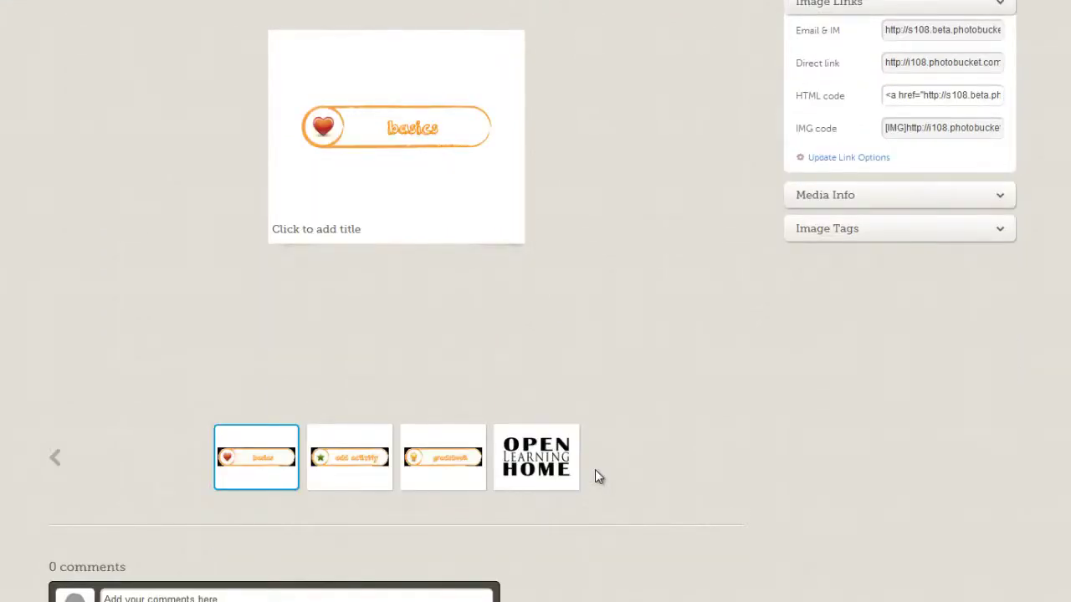
left_click(55, 456)
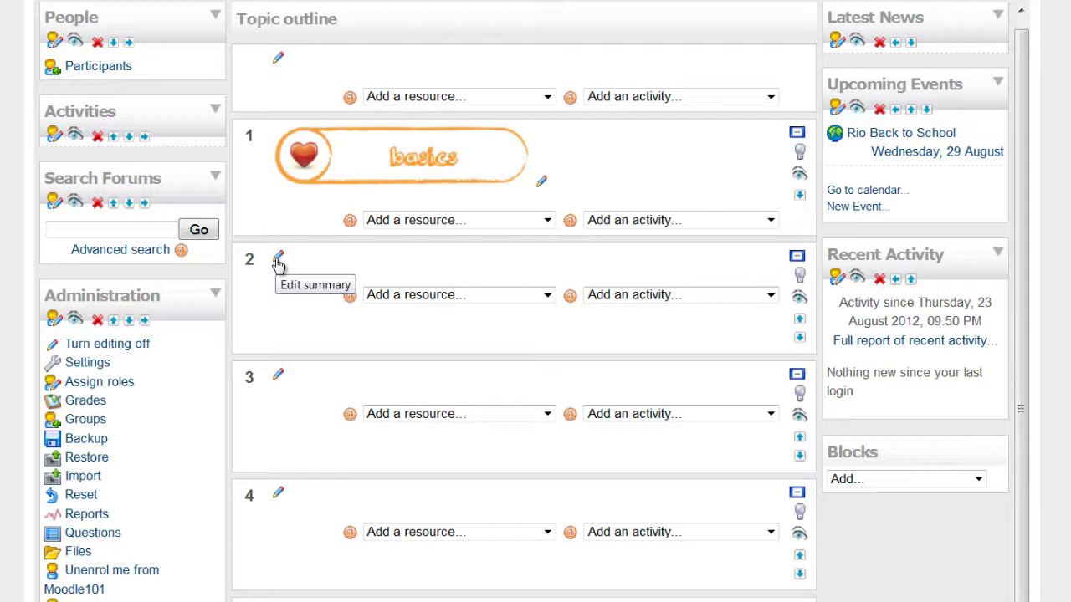
- Set topic 2's summary to the pasted Photobucket HTML for the orange add resource button
left_click(278, 262)
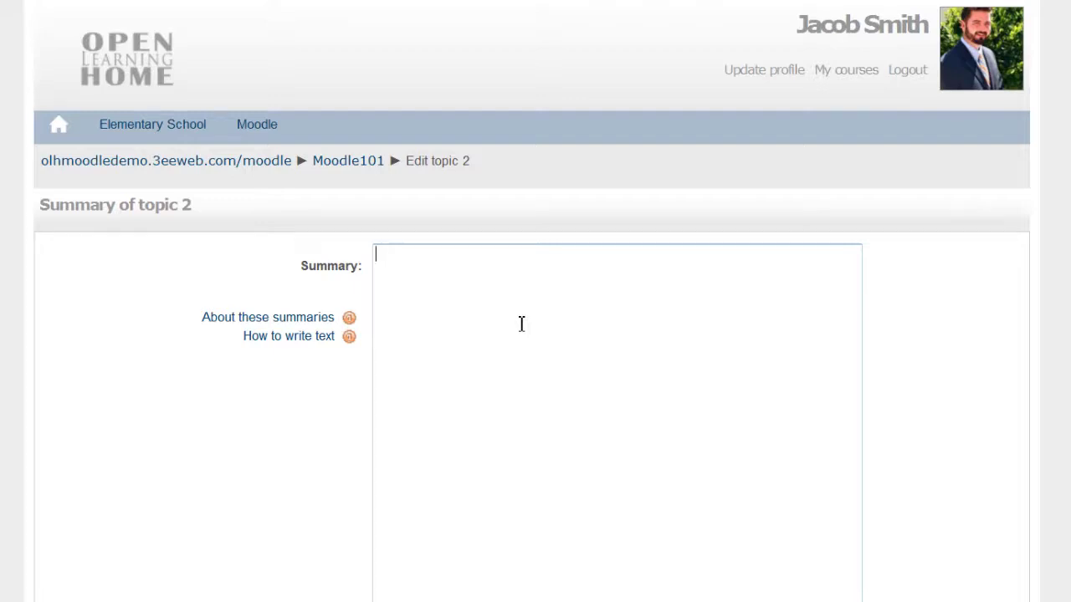
type("<a href=\"http://s108.beta.photobucket.com/user/nellybean1015/library/OpenLearningHome\" target=\"_blank\"><img src=\"http://i108.photobucket.com/albums/n28/nellybean1015/OpenLearningHome/titles_resources.gif\" border=\"0\" alt=\"Photobucket\"/></a>")
scroll(574, 365, "down", 2)
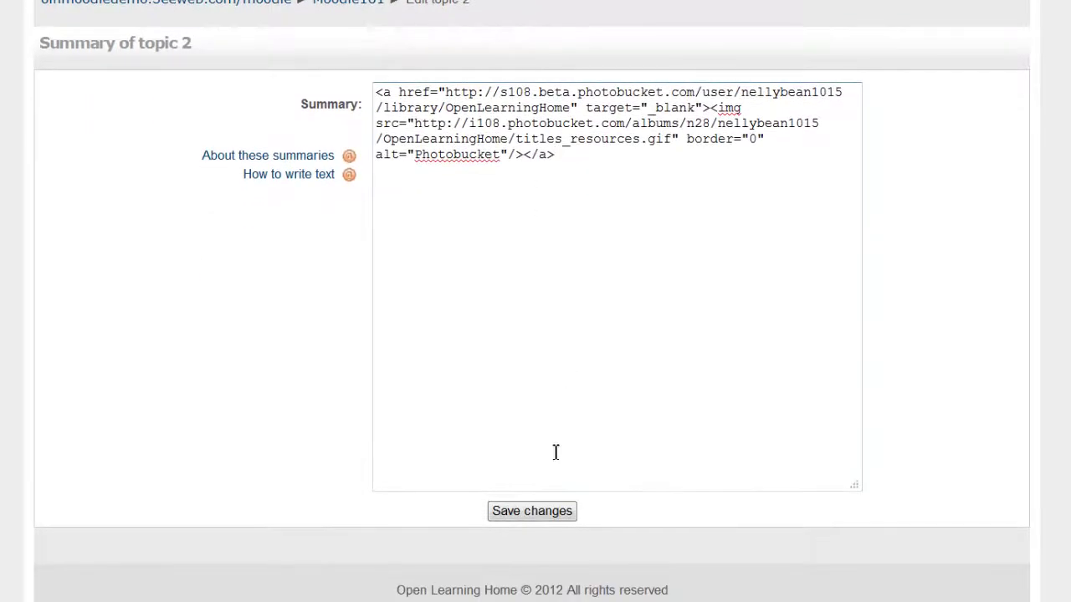
left_click(545, 511)
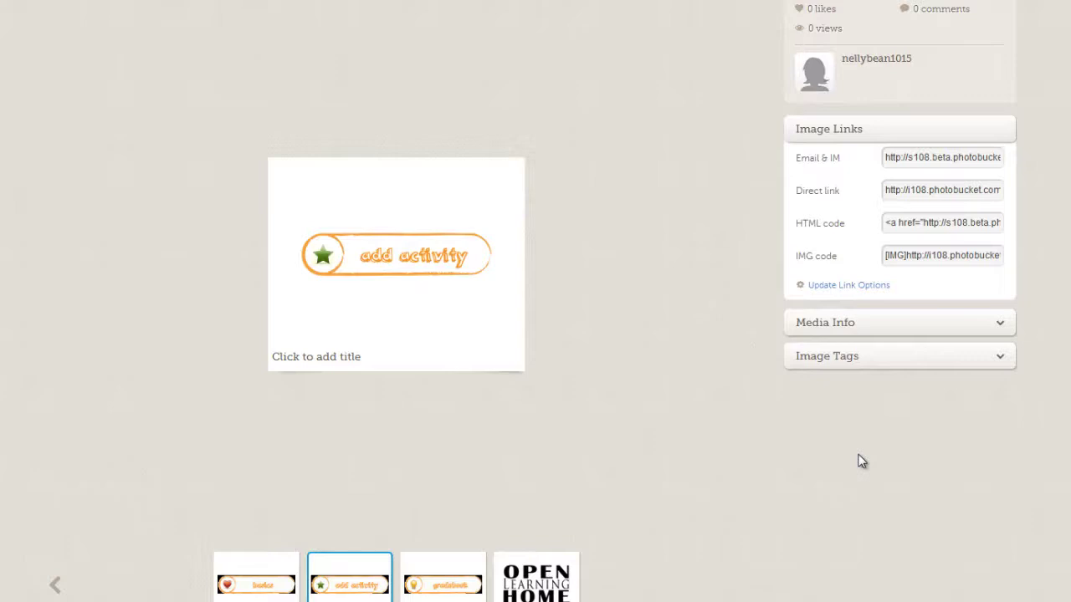
- Copy the add activity title image's HTML code from Image Links
left_click(943, 227)
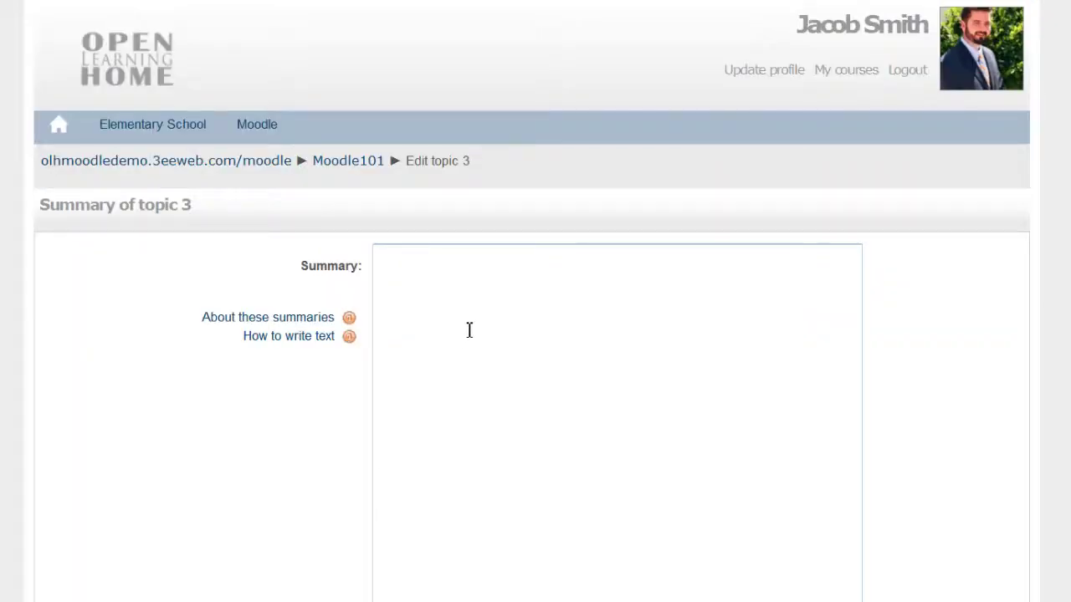
- Paste the add activity image HTML code into topic 3's summary and save it
left_click(469, 329)
type("<a href=\"http://s108.beta.photobucket.com/user/nellybean1015/library/OpenLearningHome\" target=\"_blank\"><img src=\"http://i108.photobucket.com/albums/n28/nellybean1015/OpenLearningHome/titles_activity.gif\" border=\"0\" alt=\"Photobucket\"/></a>")
scroll(509, 378, "down", 3)
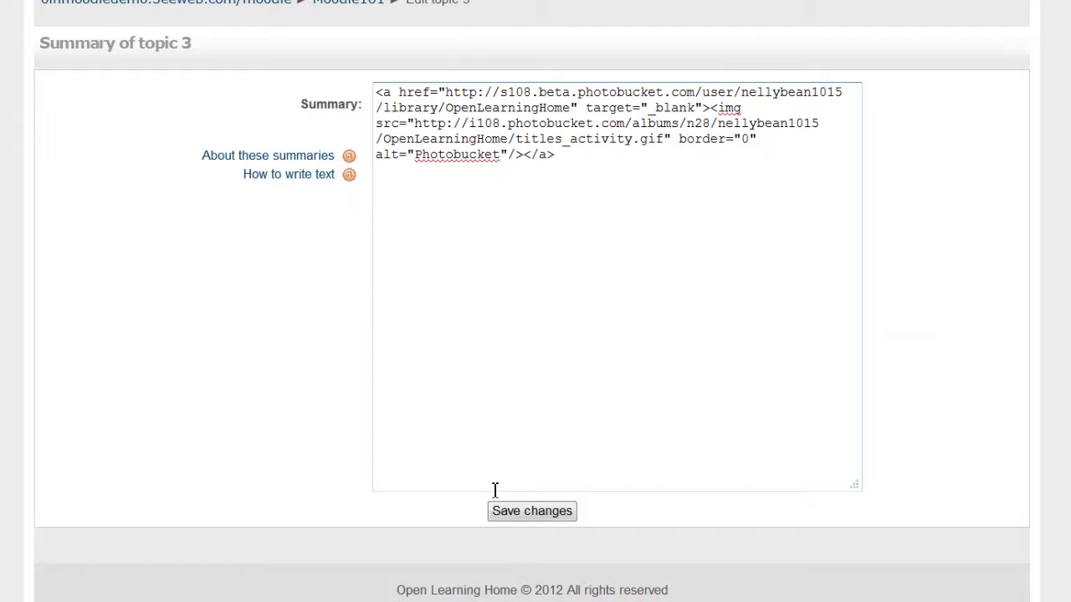
left_click(516, 518)
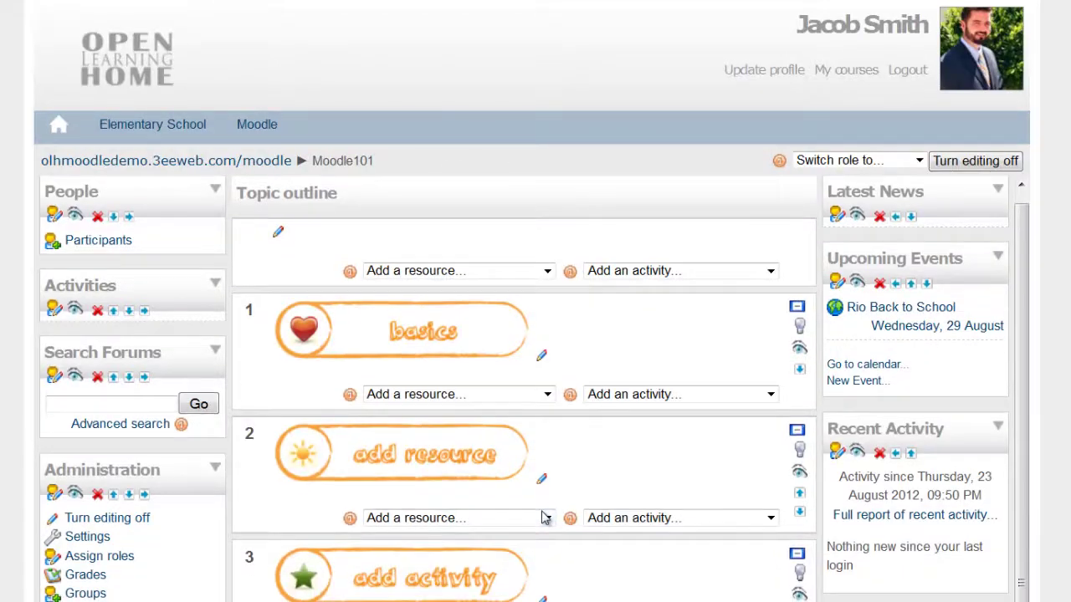
scroll(824, 518, "down", 2)
scroll(824, 519, "down", 1)
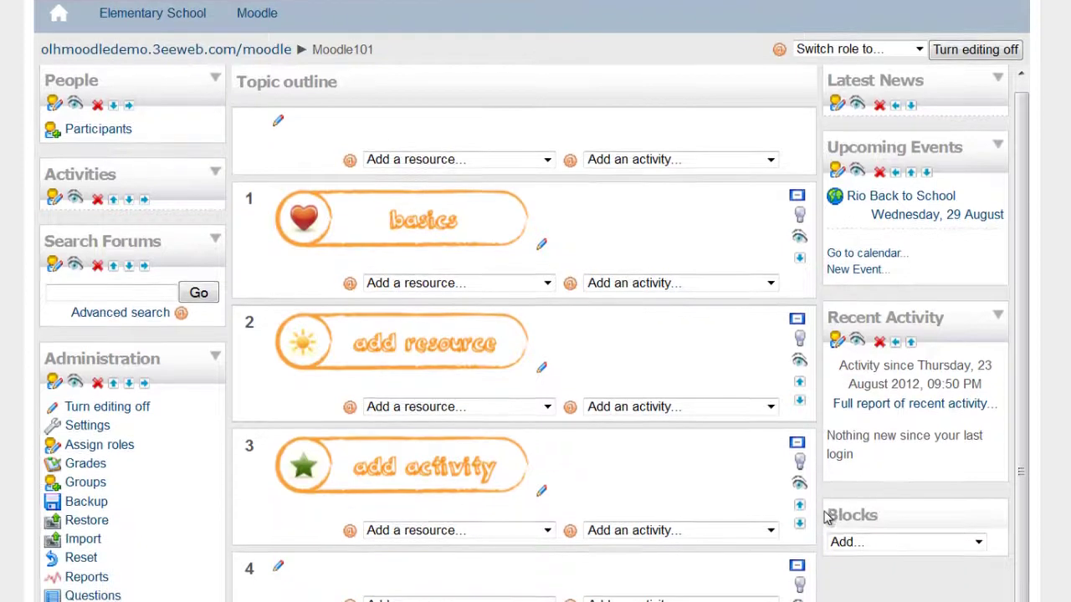
scroll(824, 518, "down", 4)
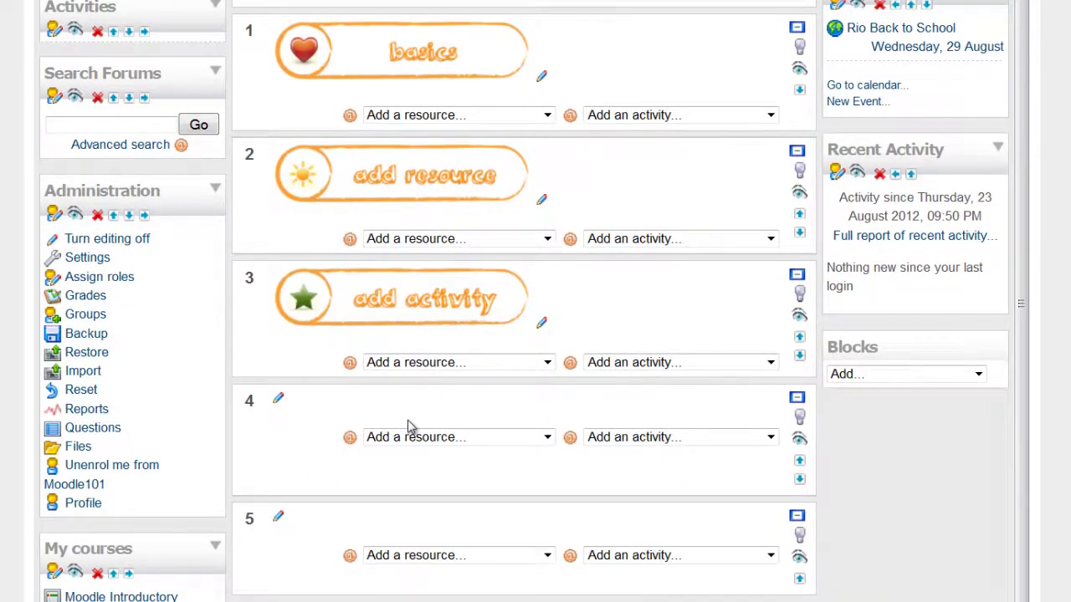
scroll(406, 428, "down", 3)
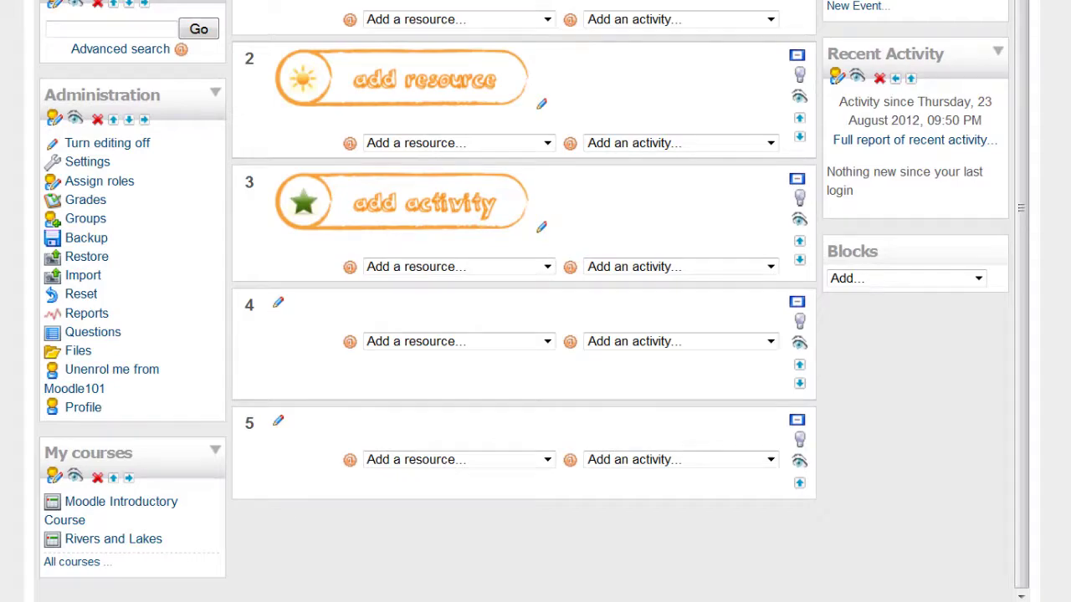
mouse_move(396, 264)
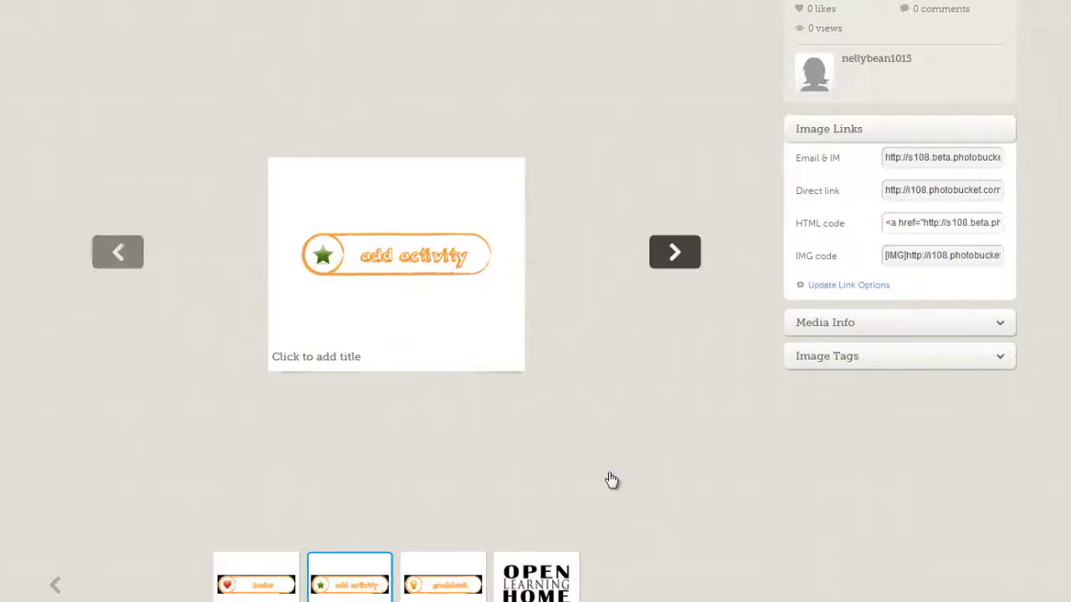
- Copy the HTML code of the add game title image in Photobucket
scroll(612, 480, "down", 2)
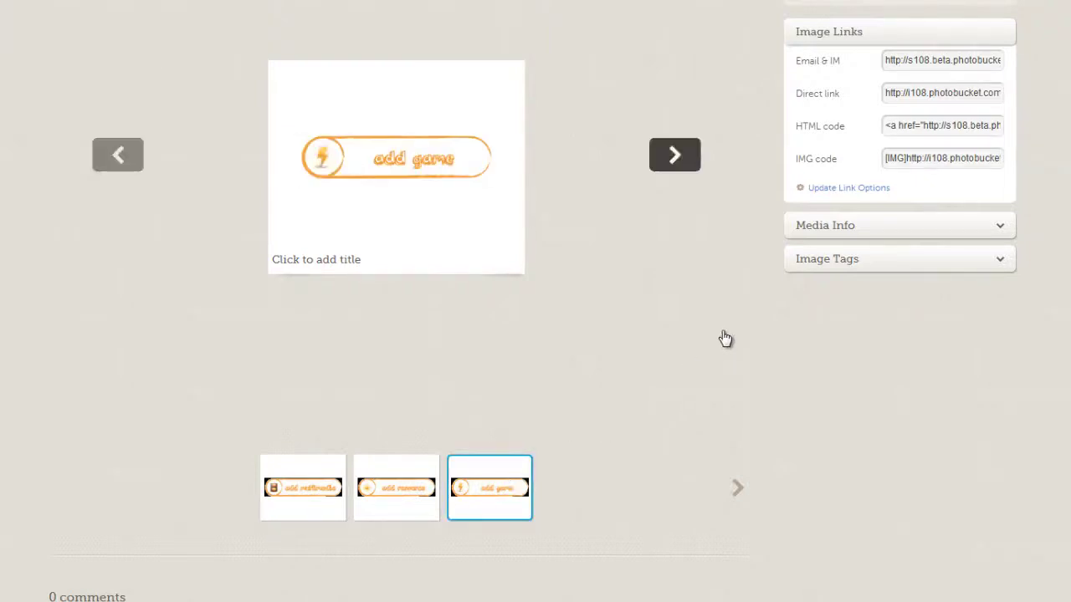
left_click(948, 127)
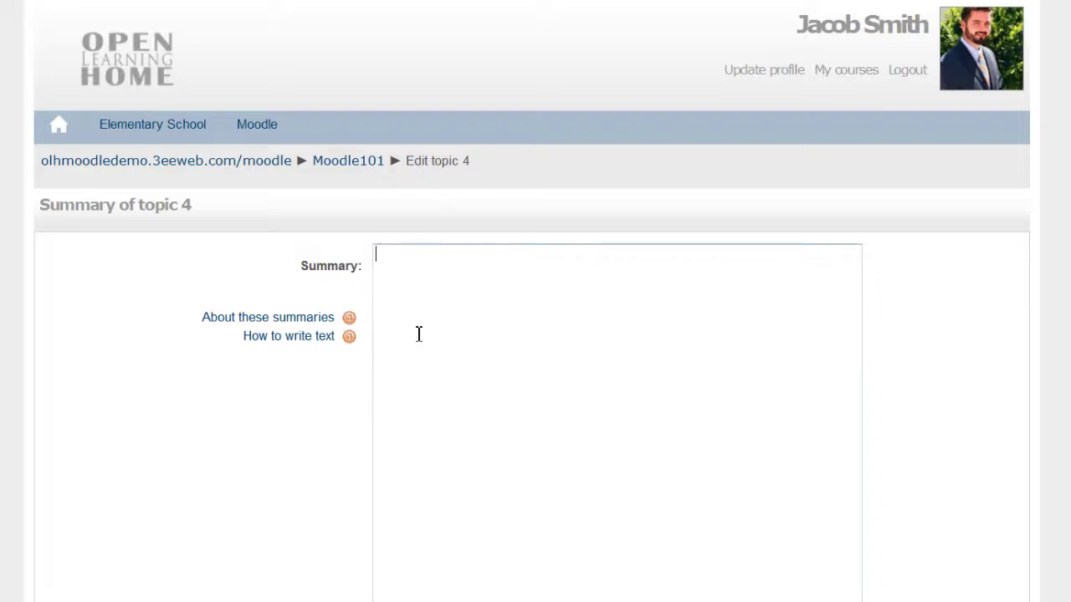
- Paste the add game image HTML code into topic 4's summary and save it
left_click(419, 333)
type("<a href=\"http://s108.beta.photobucket.com/user/nellybean1015/library/OpenLearningHome\" target=\"_blank\"><img src=\"http://i108.photobucket.com/albums/n28/nellybean1015/OpenLearningHome/titles_game.gif\" border=\"0\" alt=\"Photobucket\"/></a>")
scroll(562, 414, "down", 3)
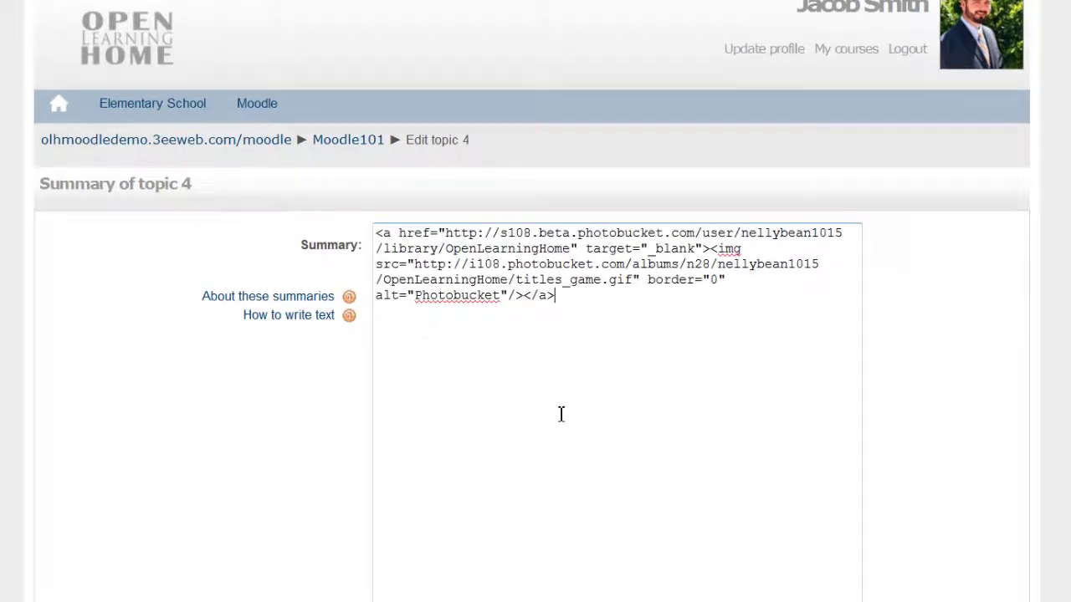
left_click(551, 532)
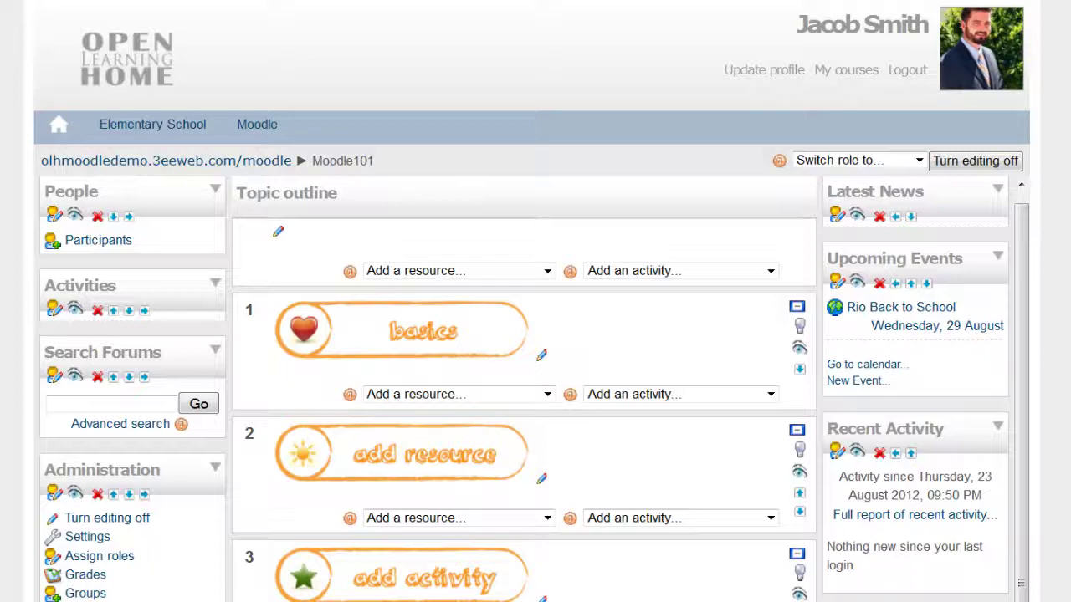
scroll(496, 401, "down", 5)
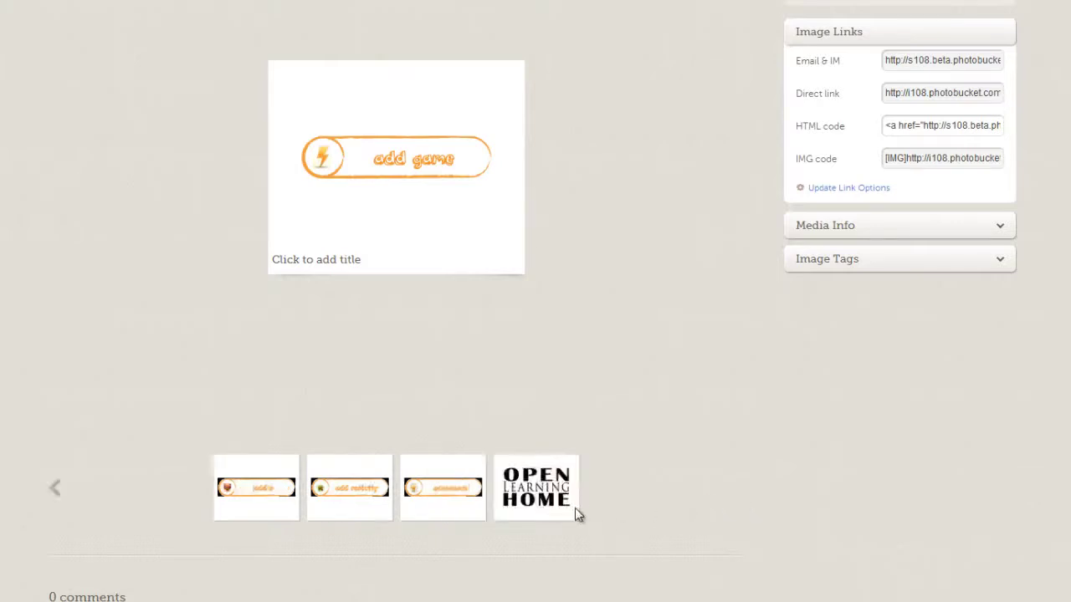
- Page back through the thumbnail strip to the add multimedia title image
left_click(57, 489)
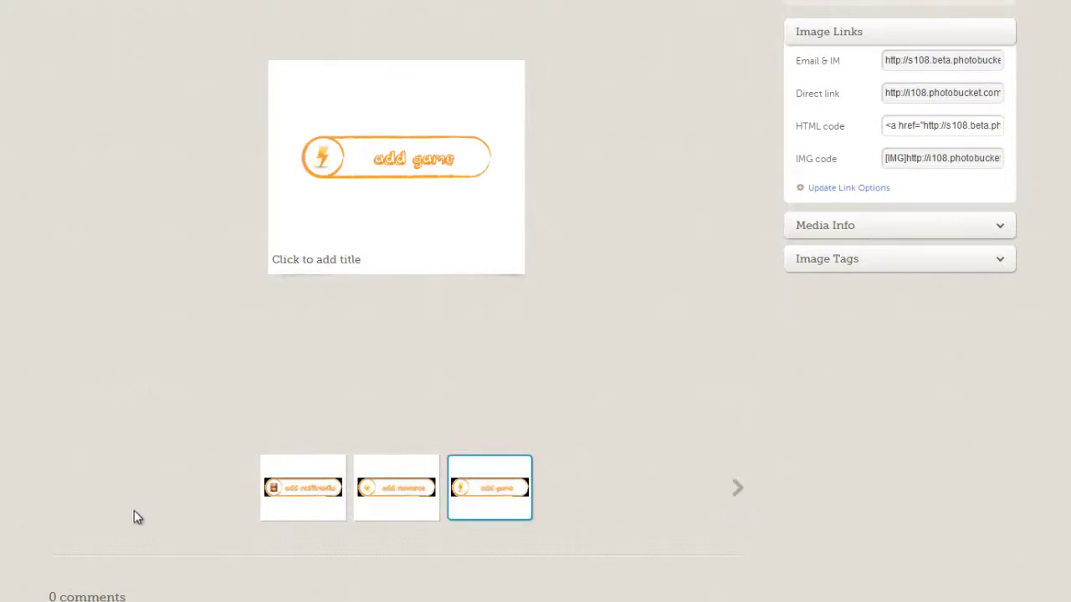
left_click(308, 500)
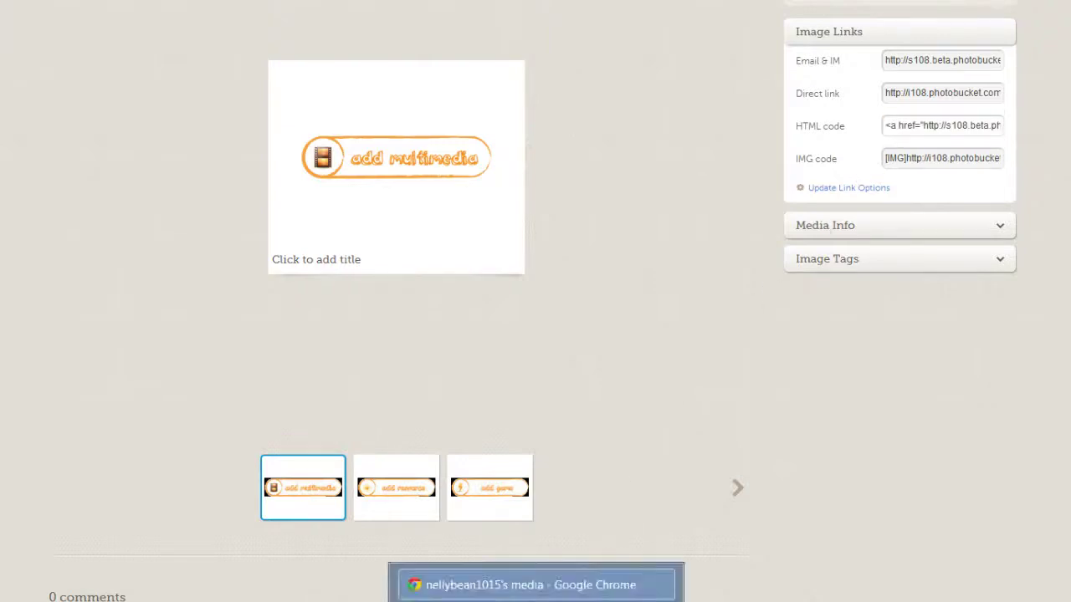
- Paste the add multimedia image HTML code into topic 5's summary and save it
left_click(535, 598)
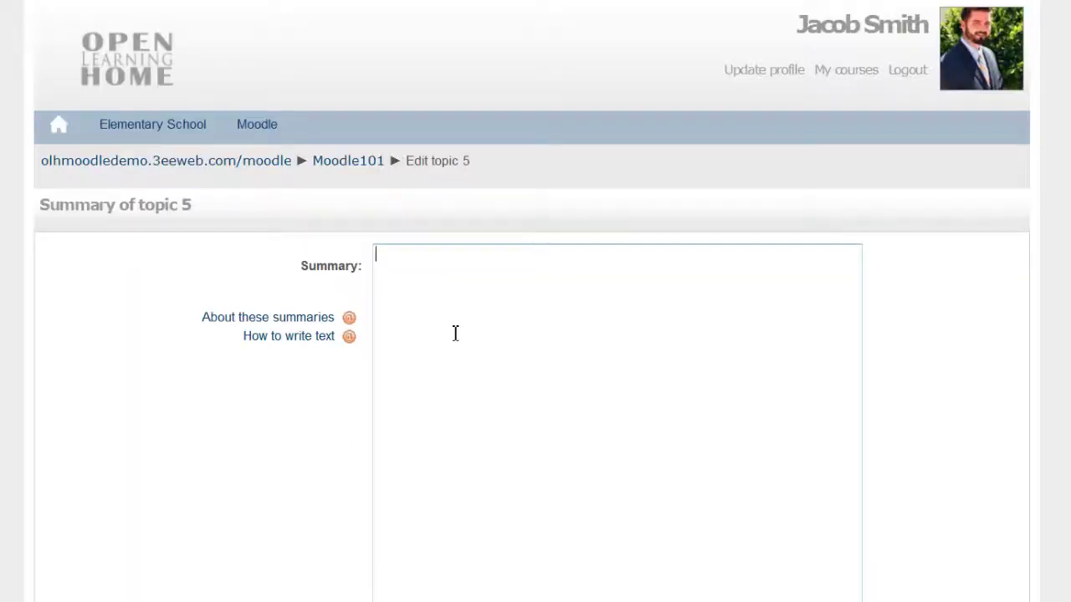
type("<a href=\"http://s108.beta.photobucket.com/user/nellybean1015/library/OpenLearningHome\" target=\"_blank\"><img src=\"http://i108.photobucket.com/albums/n28/nellybean1015/OpenLearningHome/titles_multimedia.gif\" border=\"0\" alt=\"Photobucket\"/></a>")
scroll(569, 438, "down", 2)
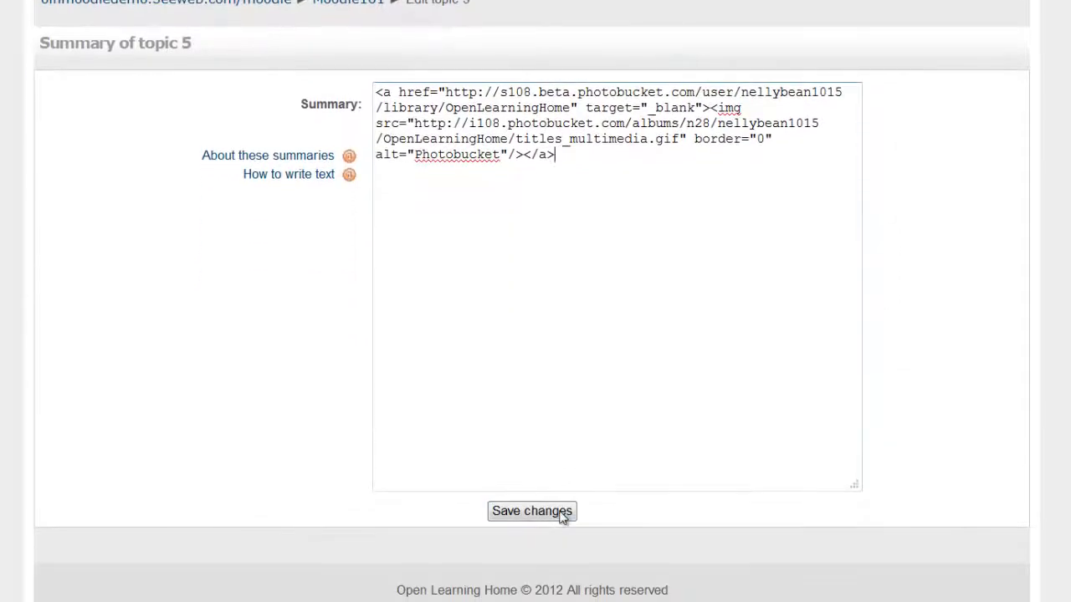
left_click(561, 515)
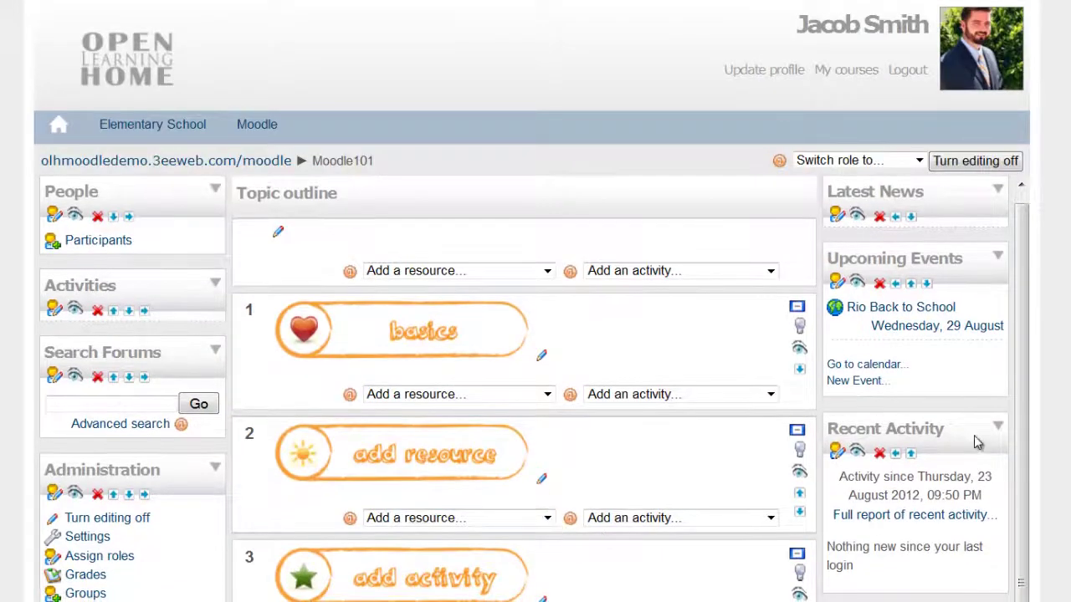
- Review topics 1–5 for their title buttons and go to the course Settings
scroll(656, 574, "down", 5)
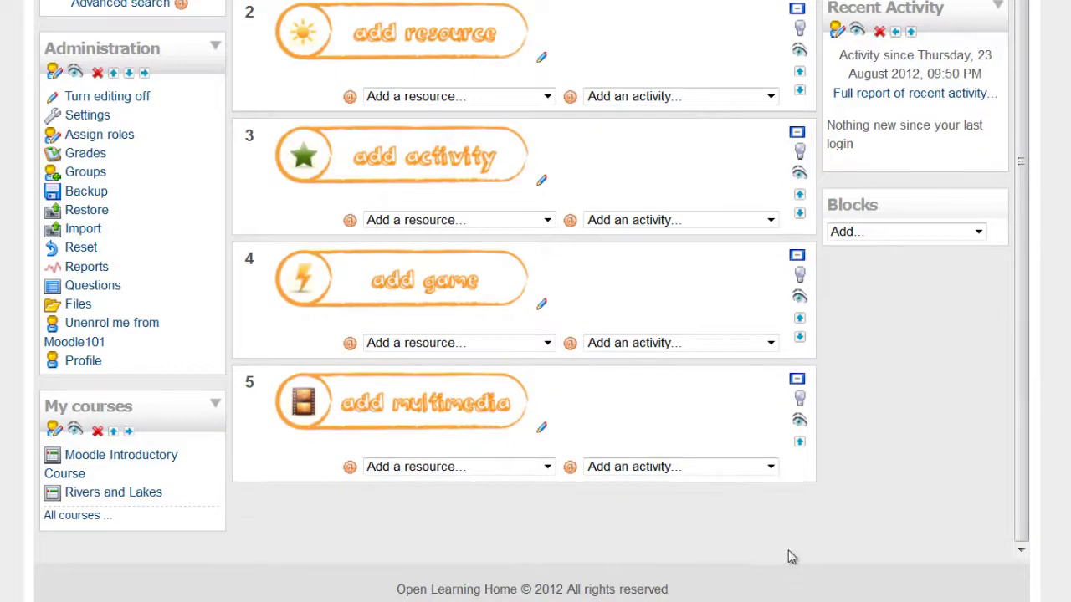
scroll(1025, 516, "up", 4)
scroll(948, 483, "down", 1)
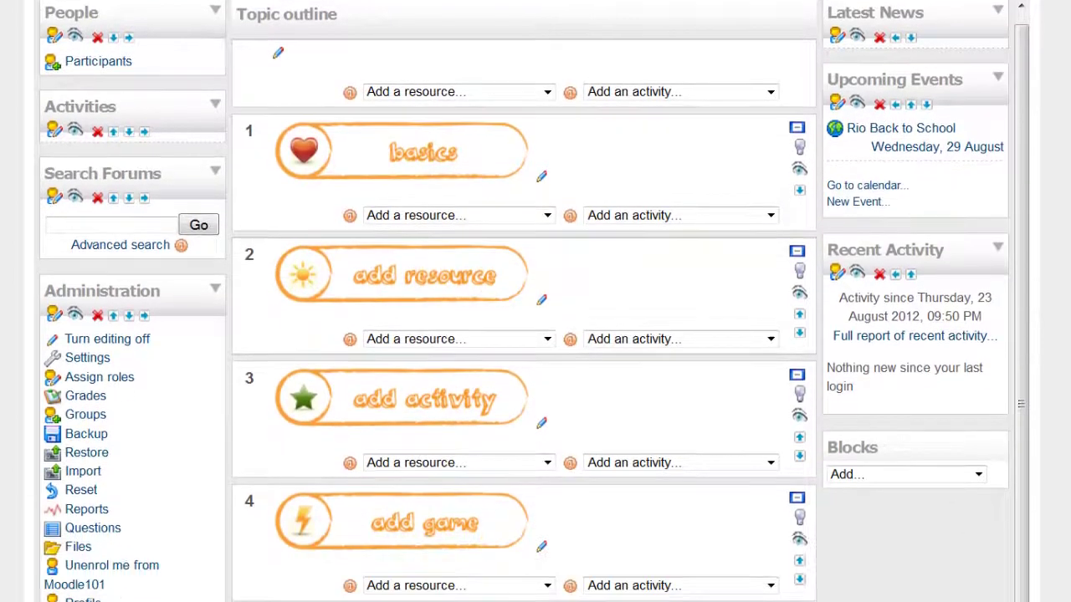
left_click(77, 365)
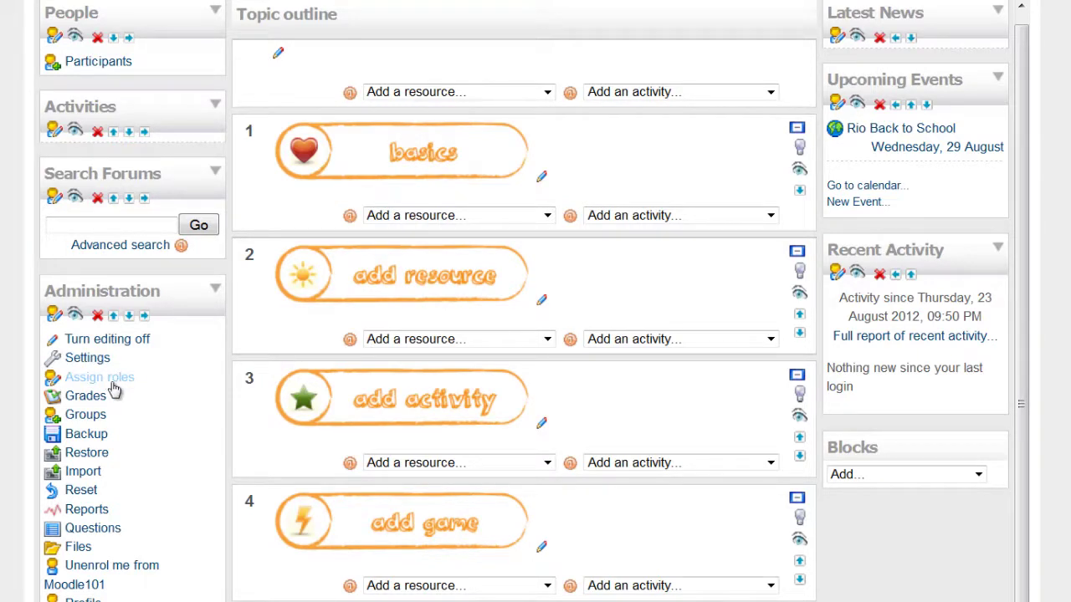
- Set Number of weeks/topics to 6 in the course settings and save
scroll(111, 382, "down", 3)
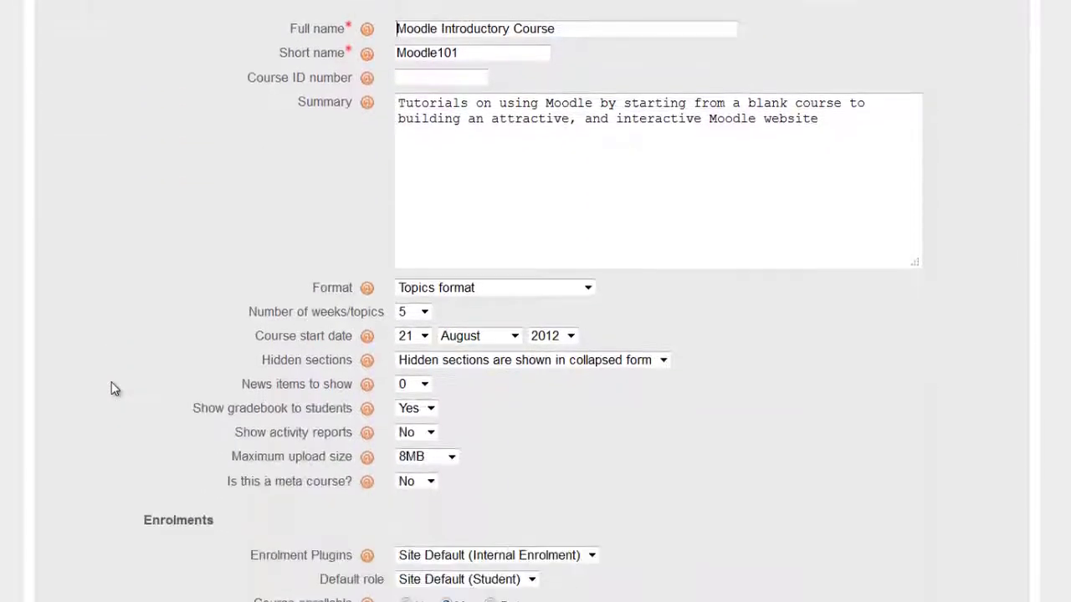
scroll(115, 388, "down", 2)
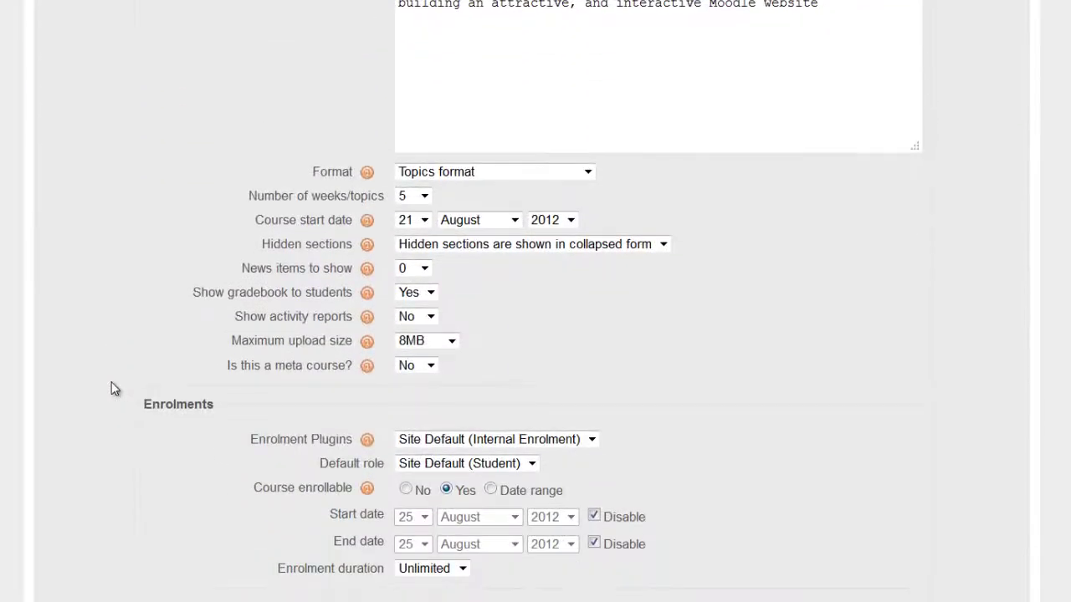
left_click(425, 196)
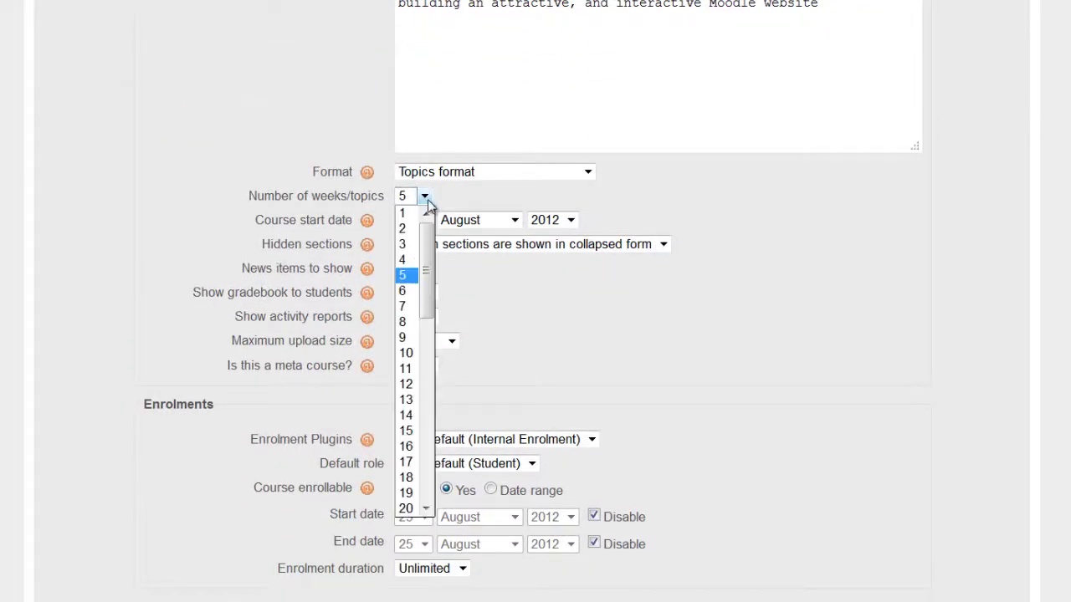
left_click(410, 293)
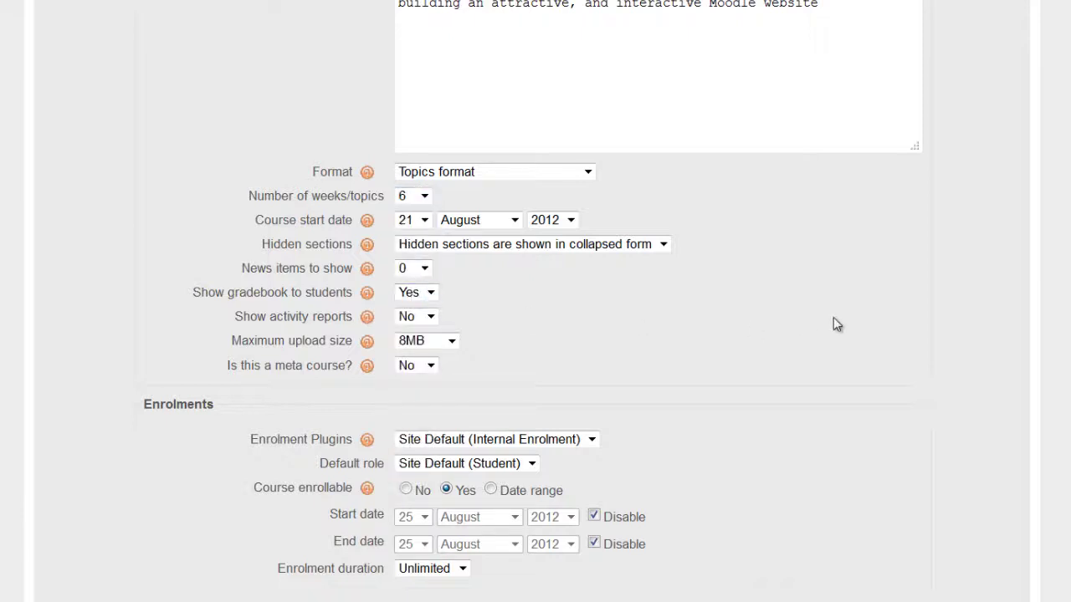
scroll(833, 323, "down", 5)
scroll(833, 323, "down", 4)
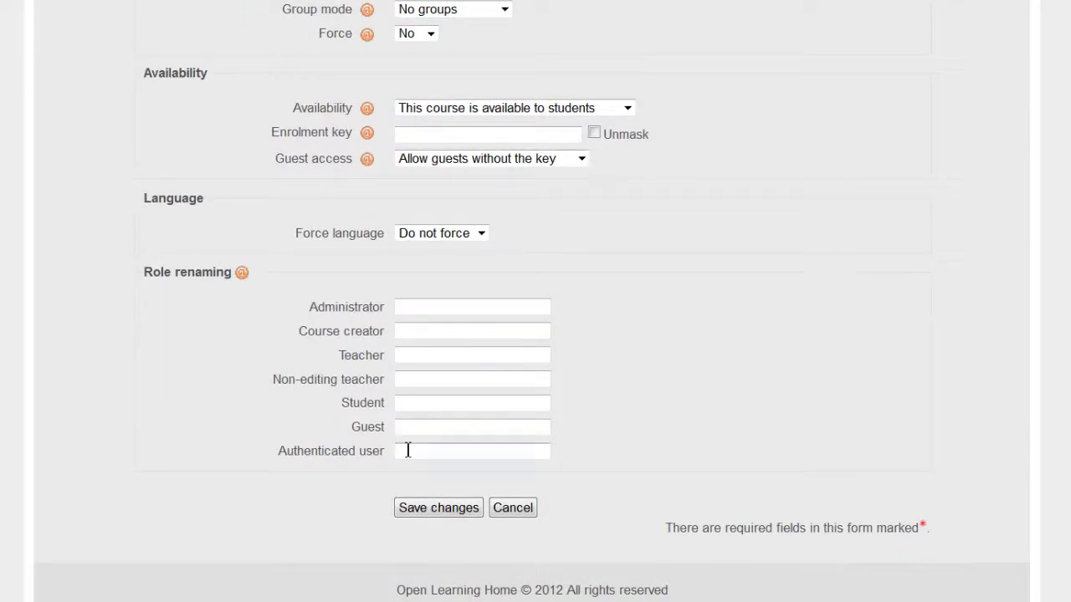
left_click(414, 510)
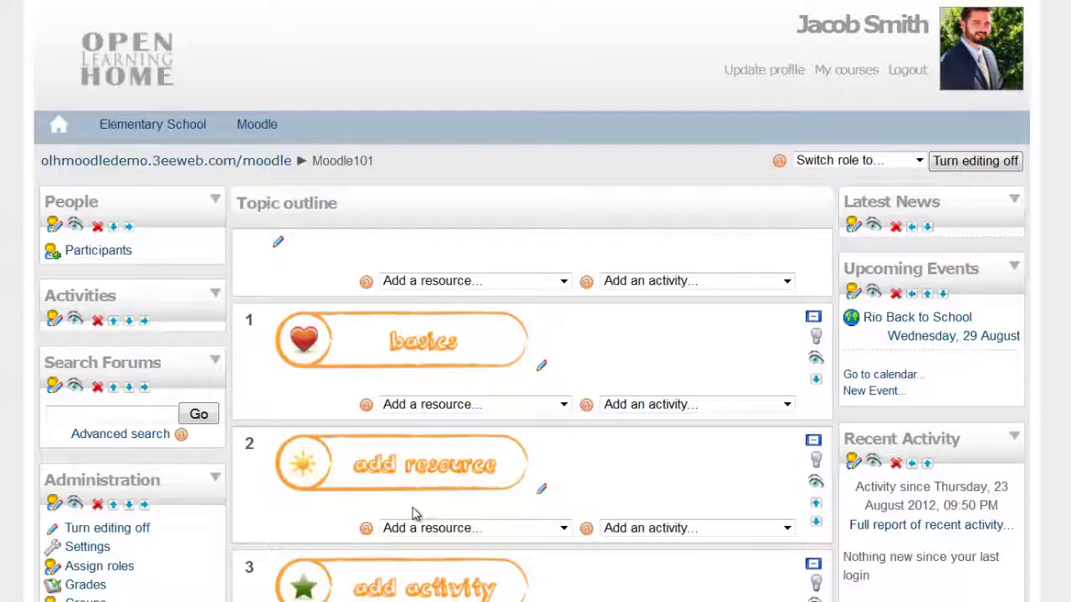
scroll(413, 513, "down", 4)
scroll(413, 513, "down", 2)
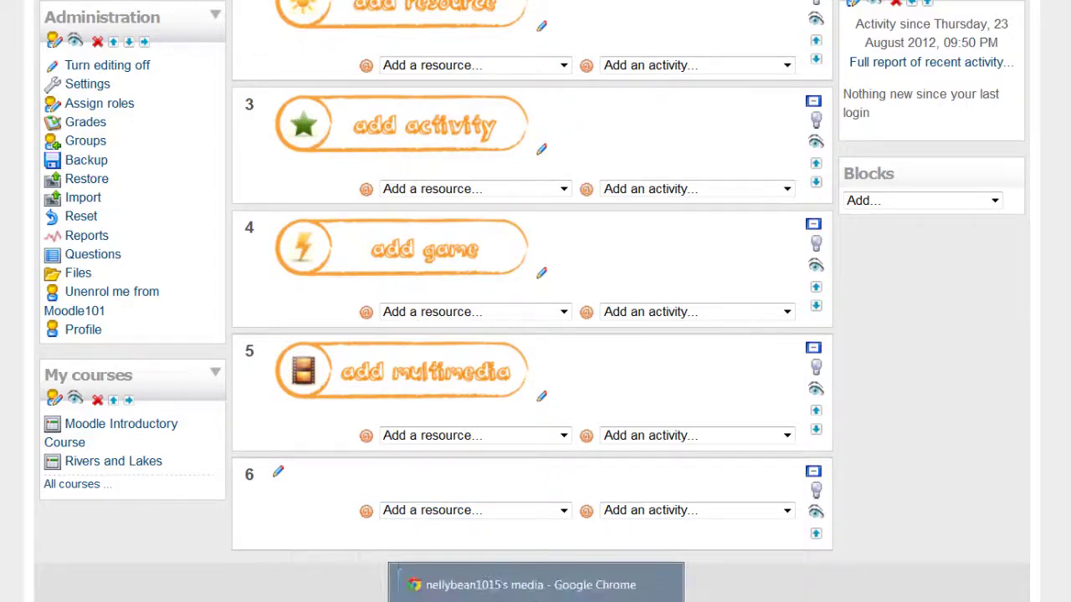
- Find the gradebook title image in the Photobucket album and copy its HTML code
left_click(535, 599)
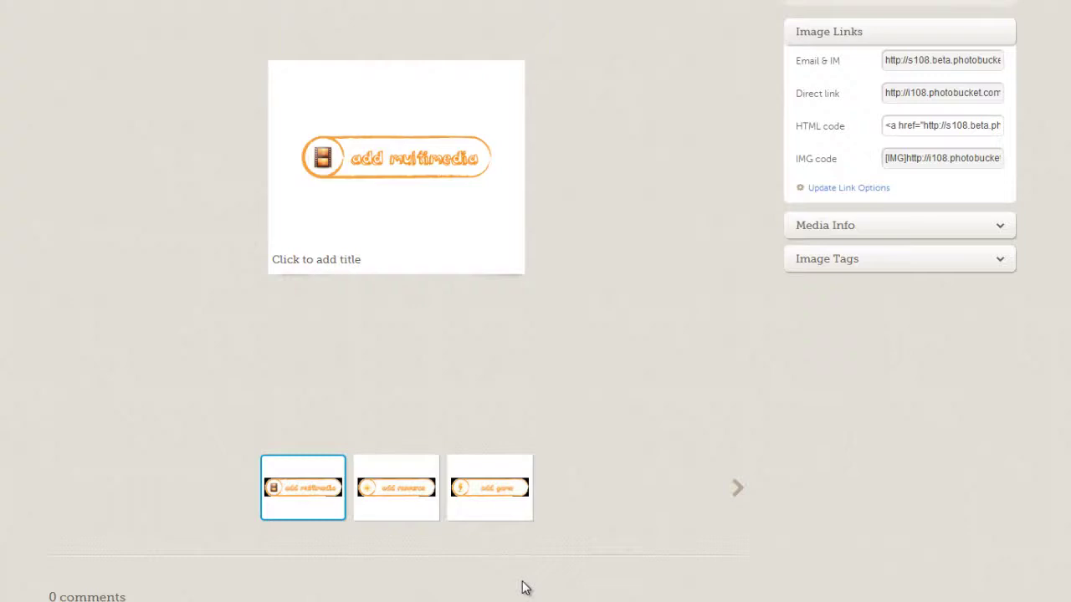
left_click(739, 492)
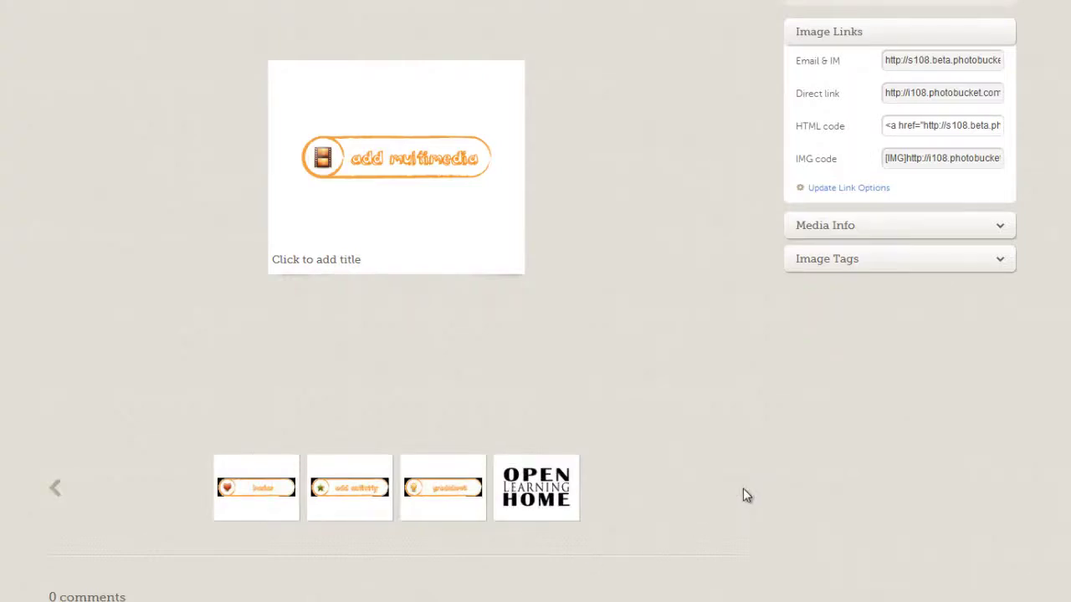
left_click(450, 489)
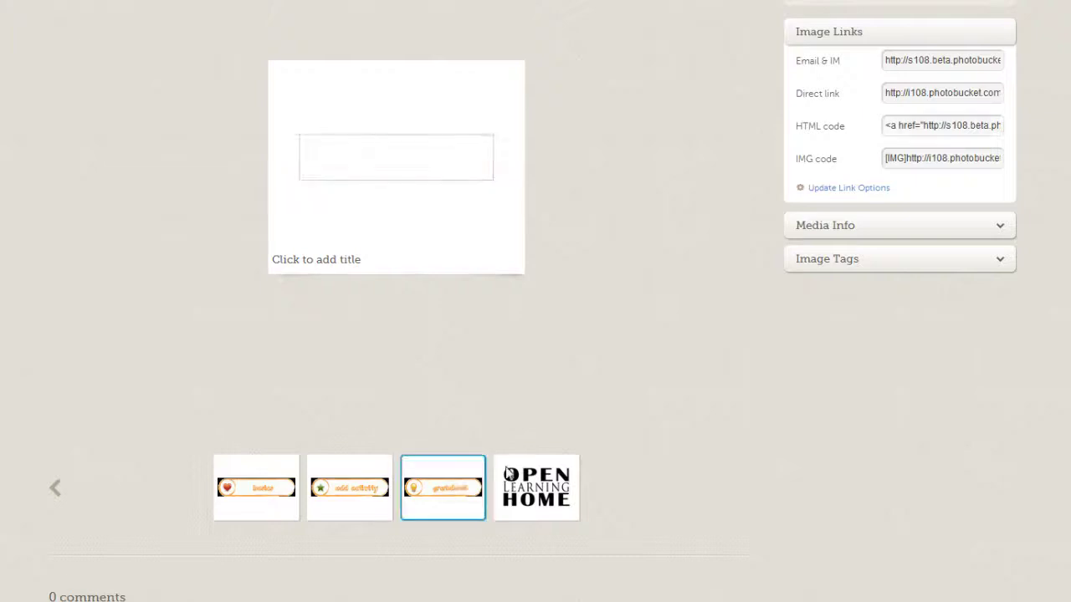
left_click(925, 133)
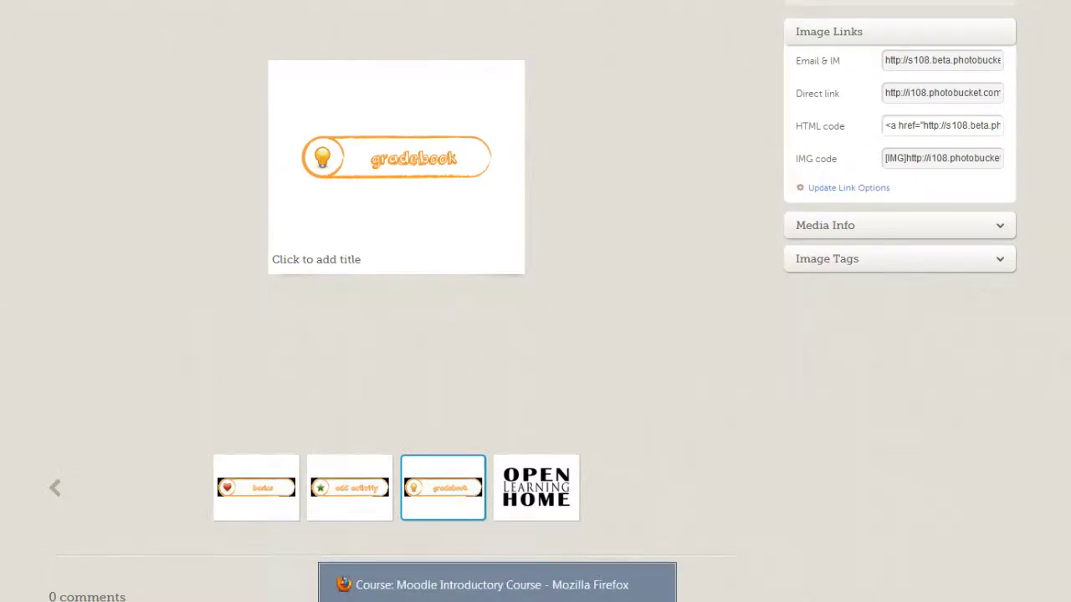
- Paste the gradebook image HTML code into topic 6's summary and save it
left_click(438, 583)
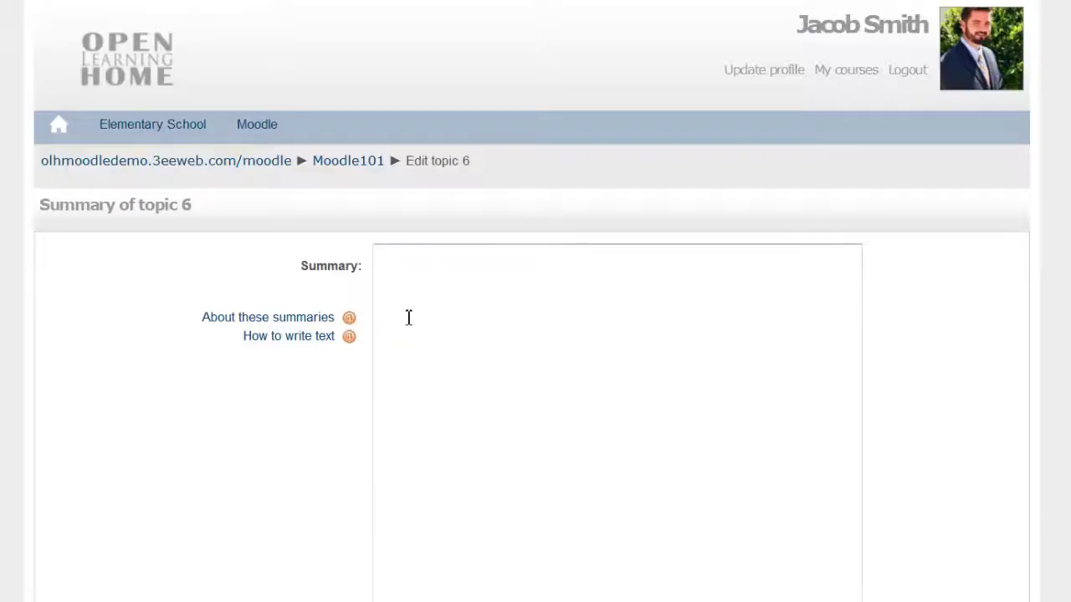
left_click(408, 321)
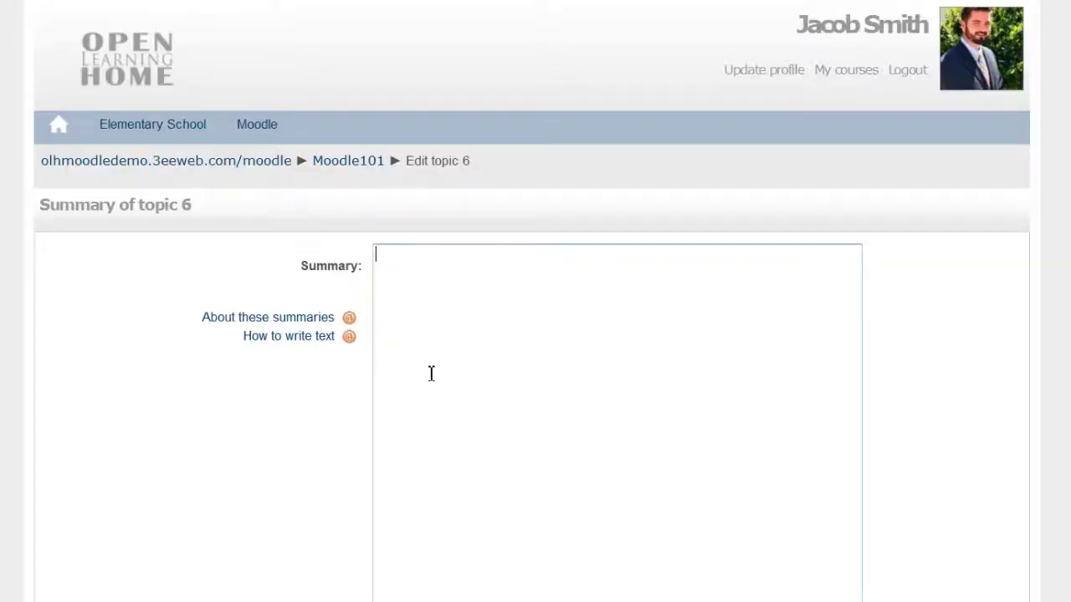
type("<a href=\"http://s108.beta.photobucket.com/user/nellybean1015/library/OpenLearningHome\" target=\"_blank\"><img src=\"http://i108.photobucket.com/albums/n28/nellybean1015/OpenLearningHome/titles_gradebook.gif\" border=\"0\" alt=\"Photobucket\"/></a>")
scroll(494, 421, "down", 4)
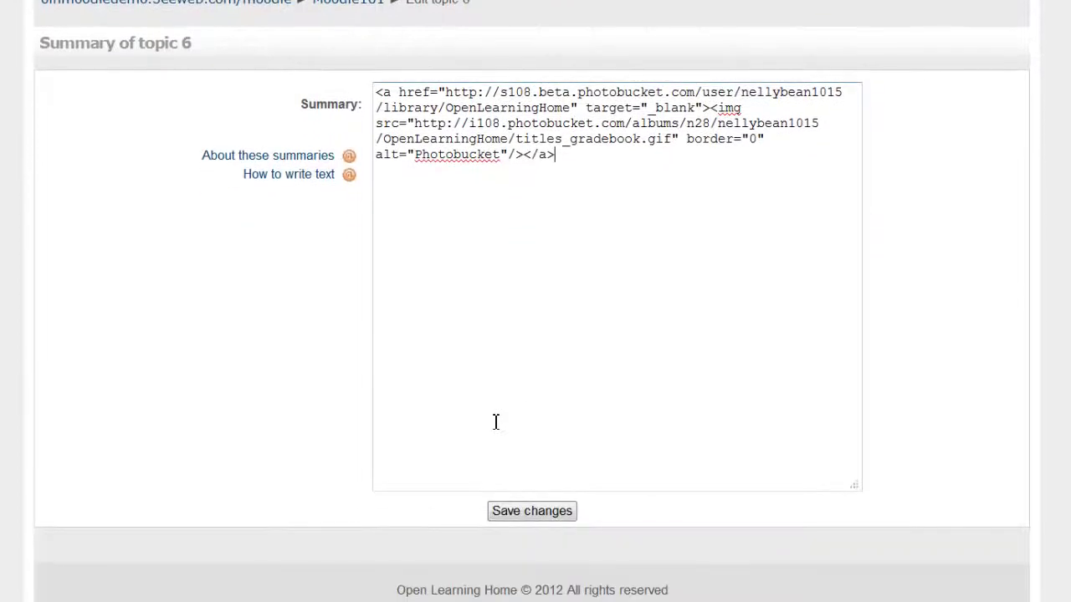
left_click(533, 516)
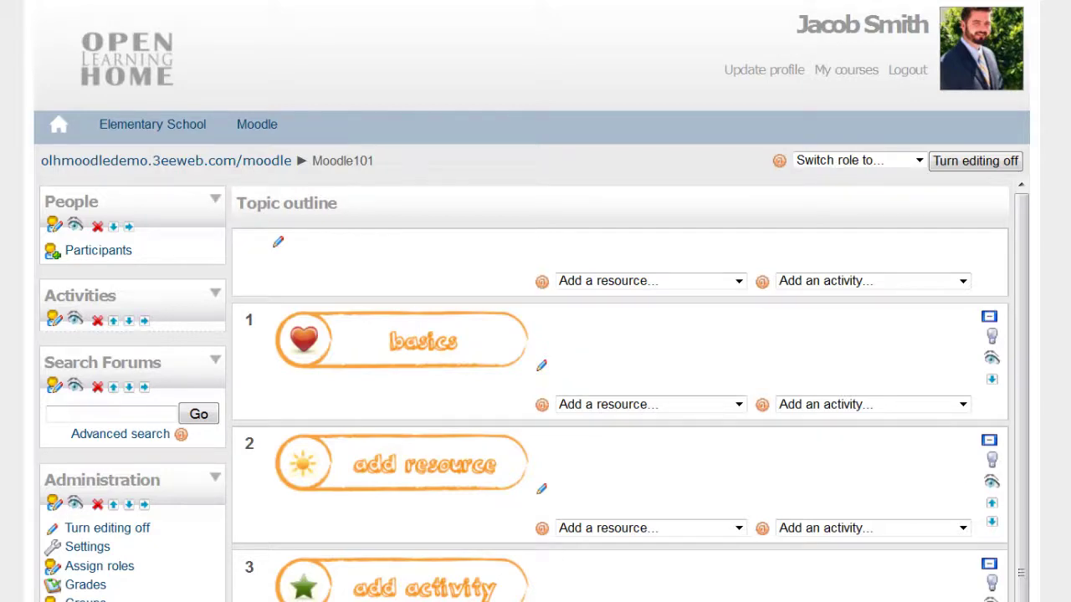
scroll(535, 301, "down", 2)
scroll(535, 301, "down", 3)
scroll(536, 301, "down", 3)
scroll(535, 301, "down", 1)
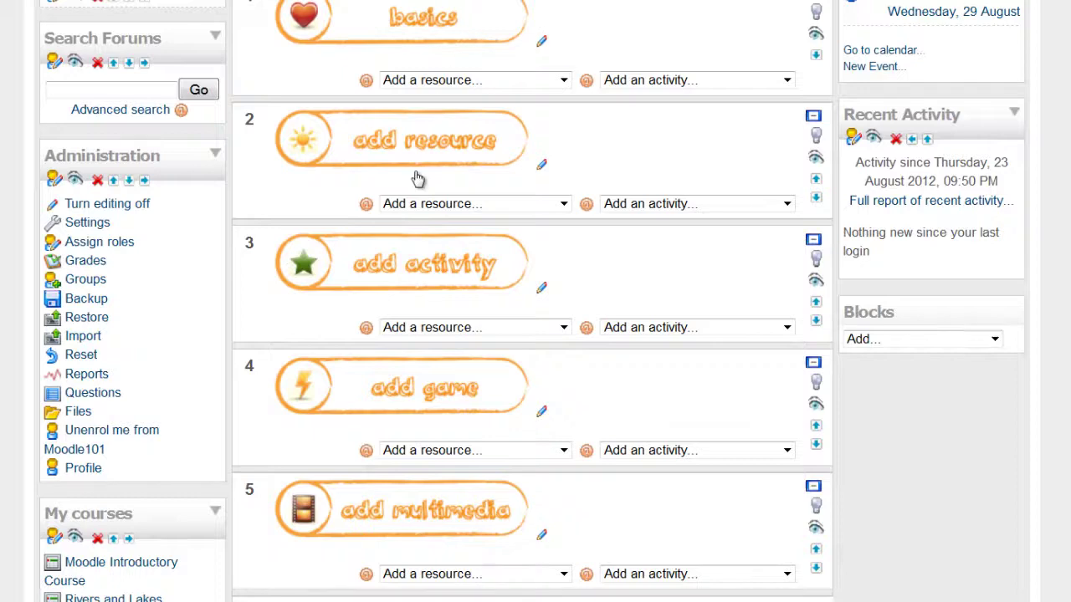
scroll(646, 508, "down", 3)
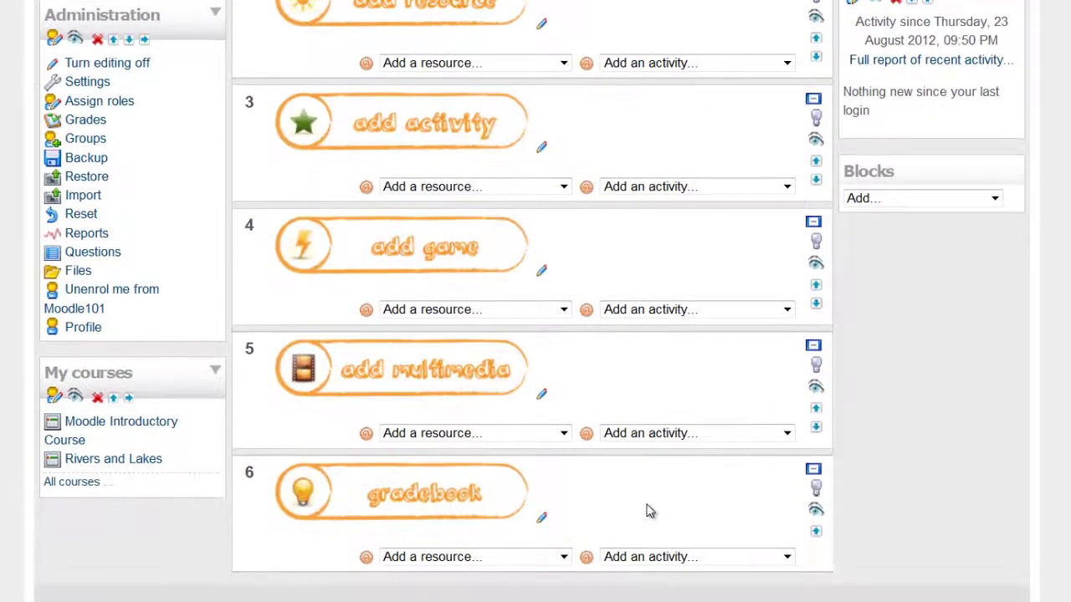
scroll(750, 466, "up", 5)
scroll(750, 466, "up", 2)
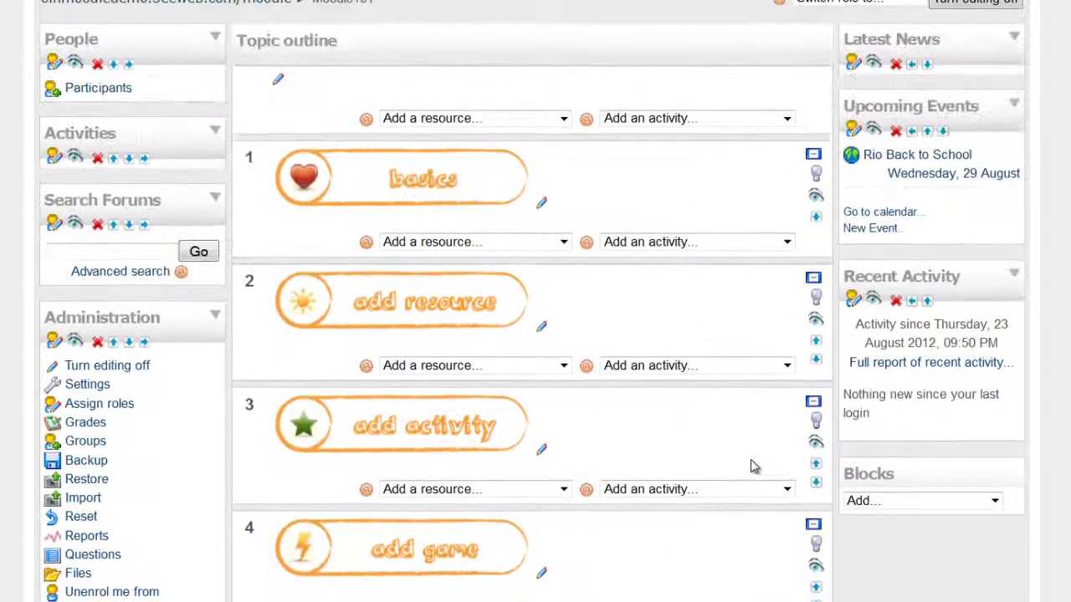
scroll(750, 466, "down", 1)
scroll(750, 466, "down", 2)
scroll(751, 466, "down", 2)
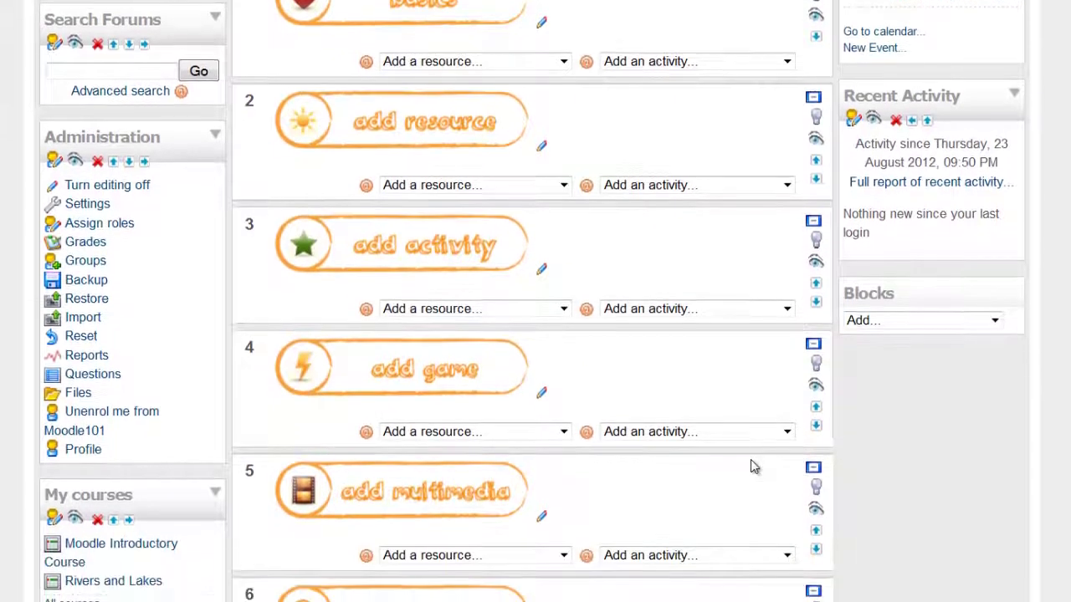
scroll(750, 466, "down", 2)
scroll(750, 465, "down", 1)
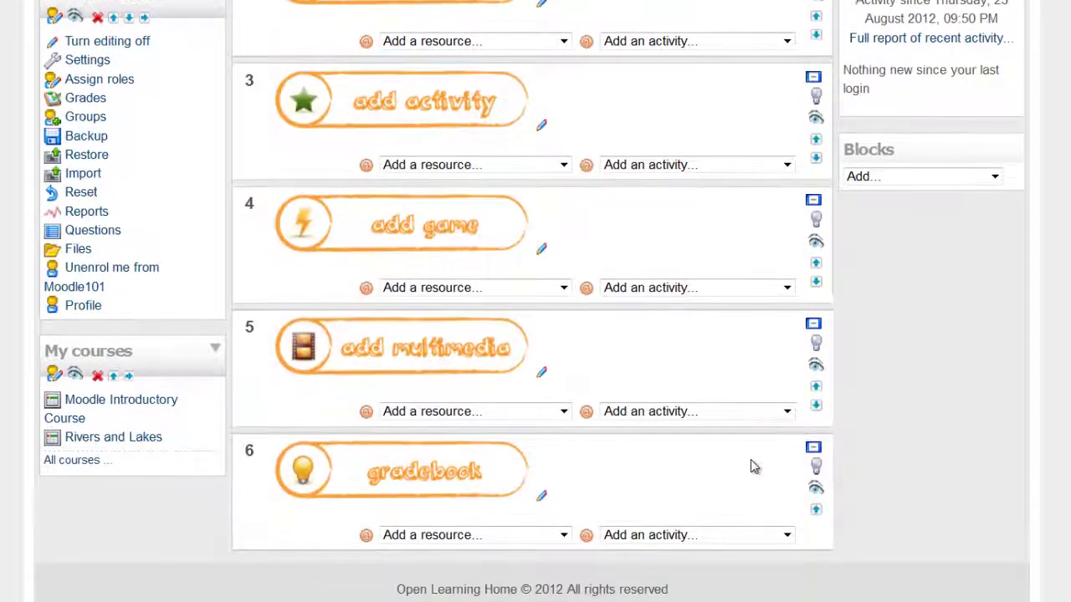
scroll(753, 465, "up", 3)
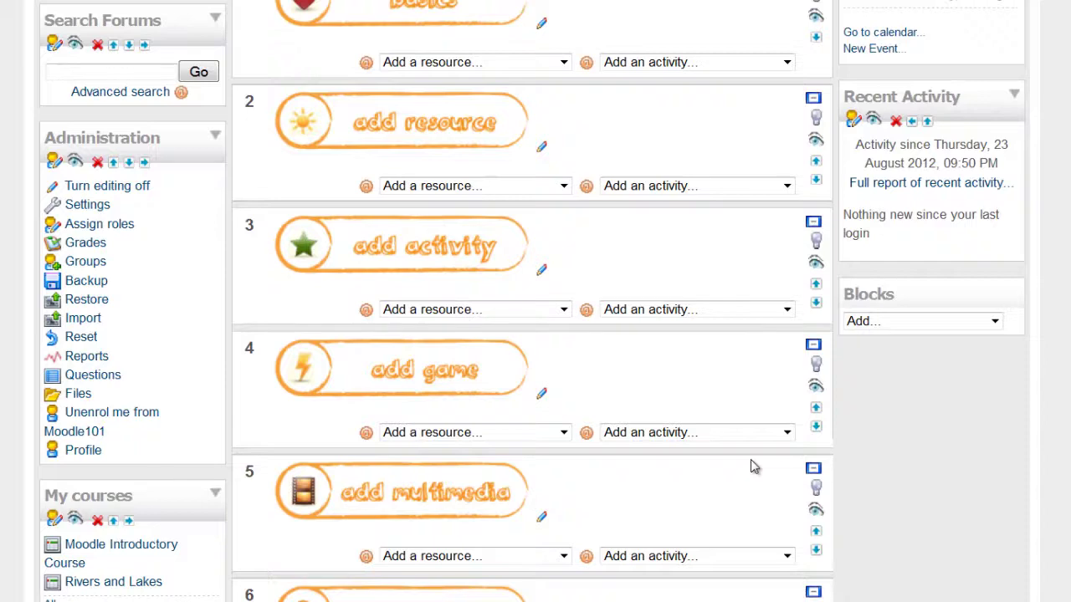